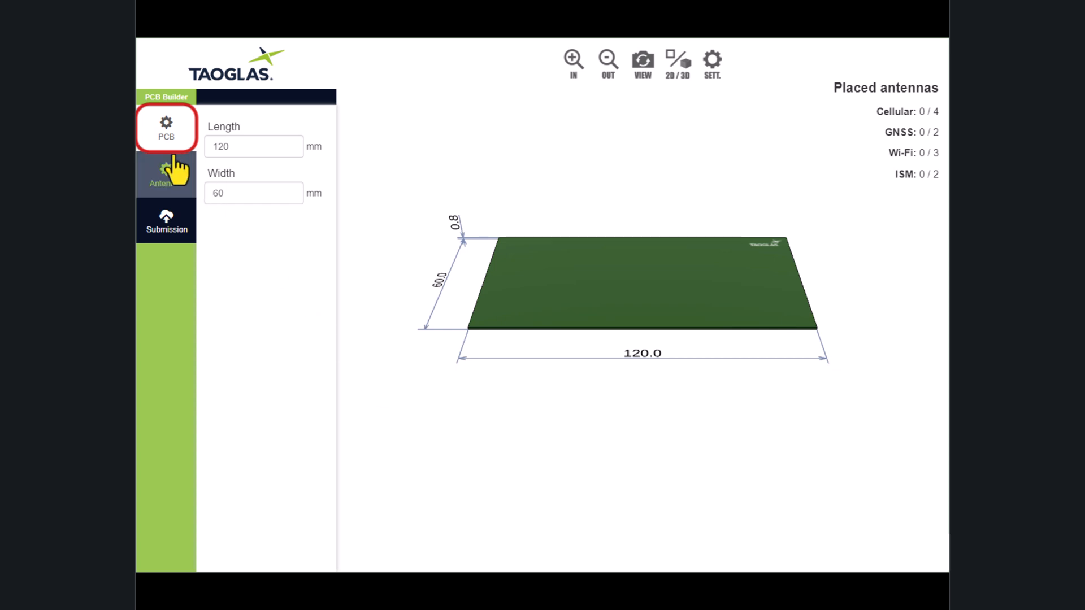
# Set the PCB length to 150 mm and the width to 45 mm.
pyautogui.doubleClick(232, 145)
pyautogui.write('150')
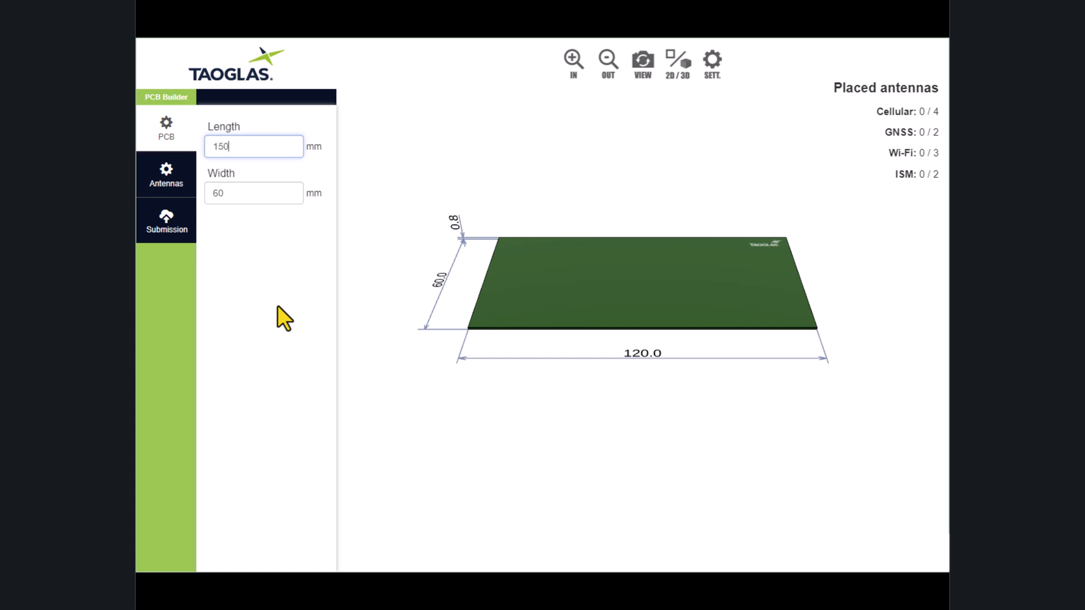
pyautogui.press('Tab')
pyautogui.write('45')
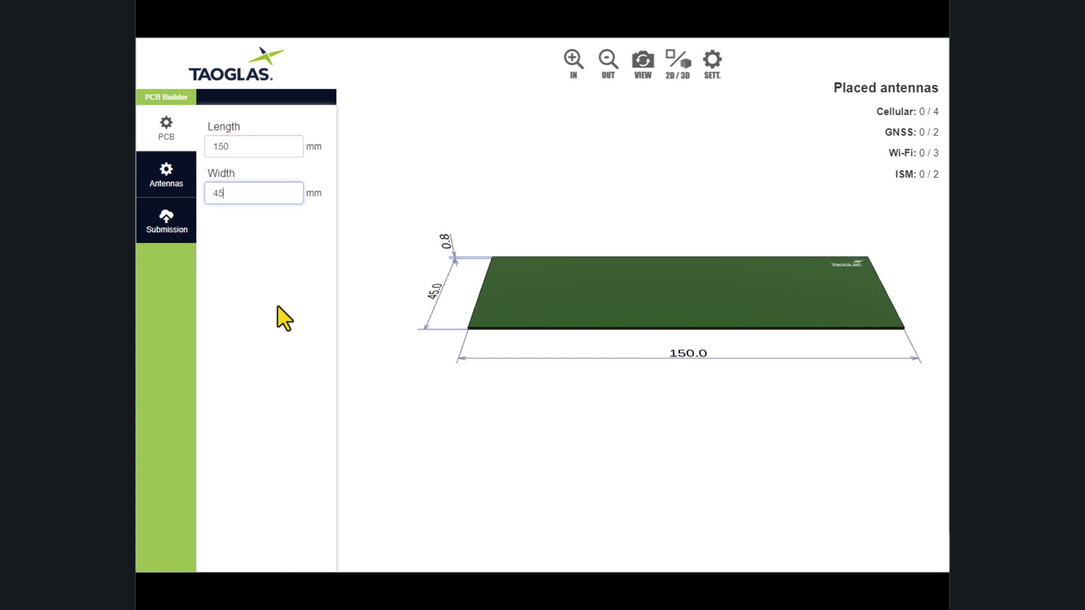
pyautogui.click(277, 307)
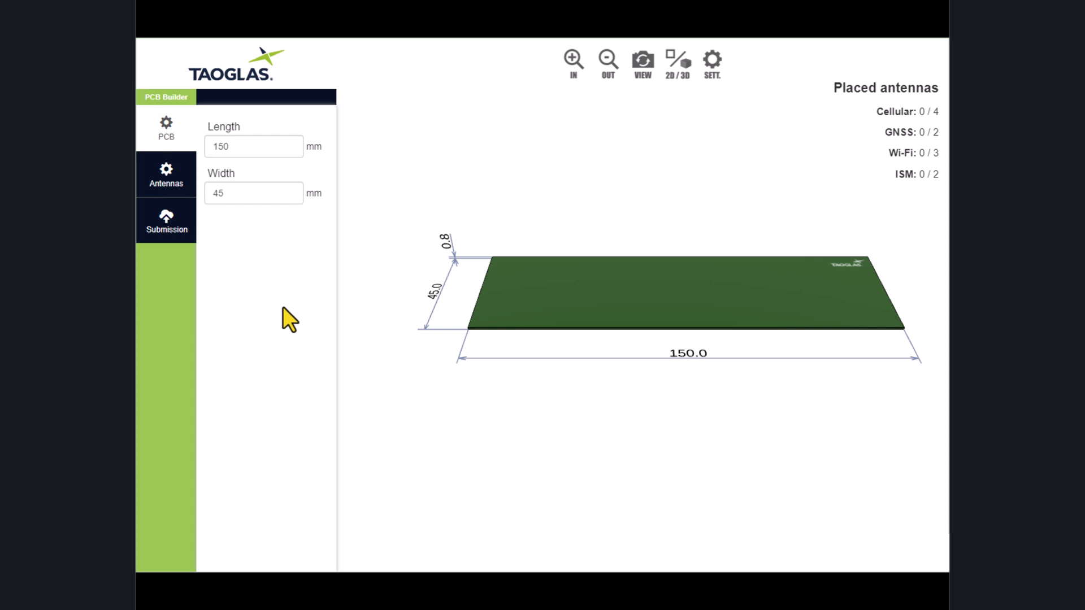
# Add the Cellular antenna PCS.06.M at the middle of the board's left short edge.
pyautogui.click(152, 178)
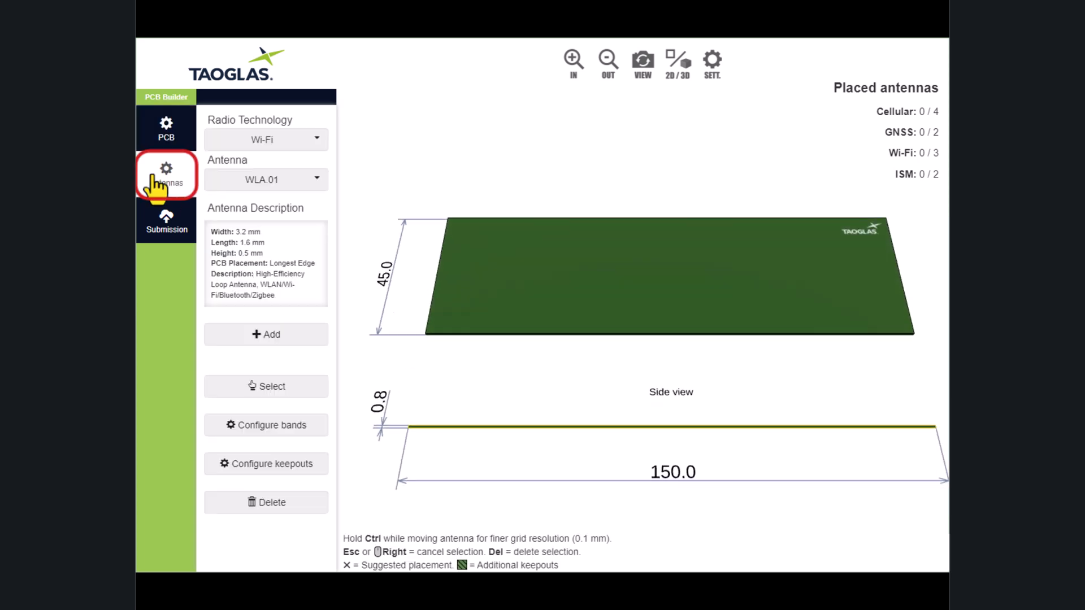
pyautogui.click(311, 142)
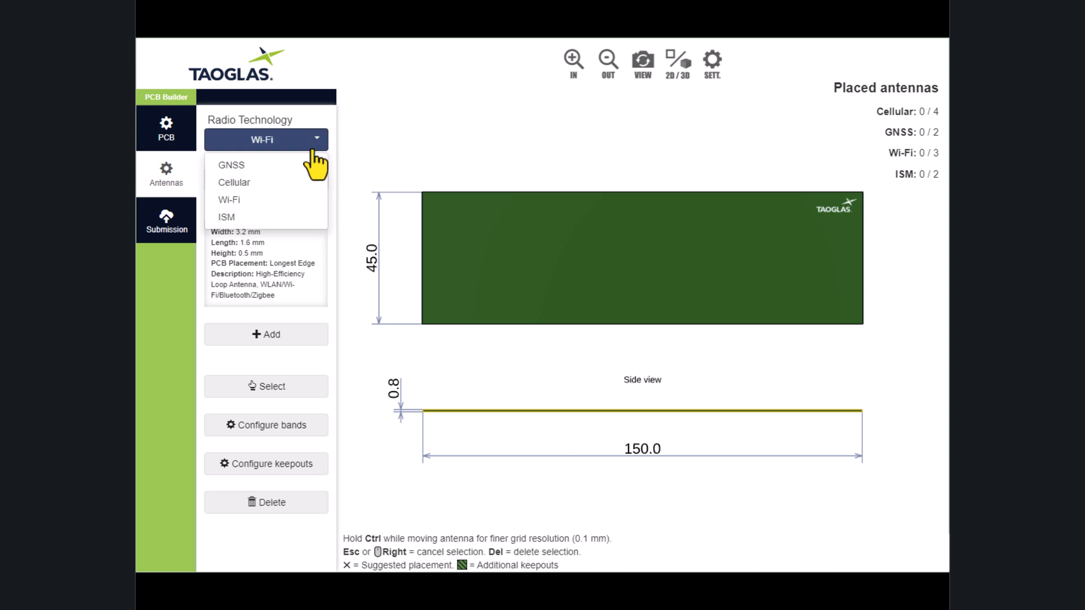
pyautogui.click(297, 182)
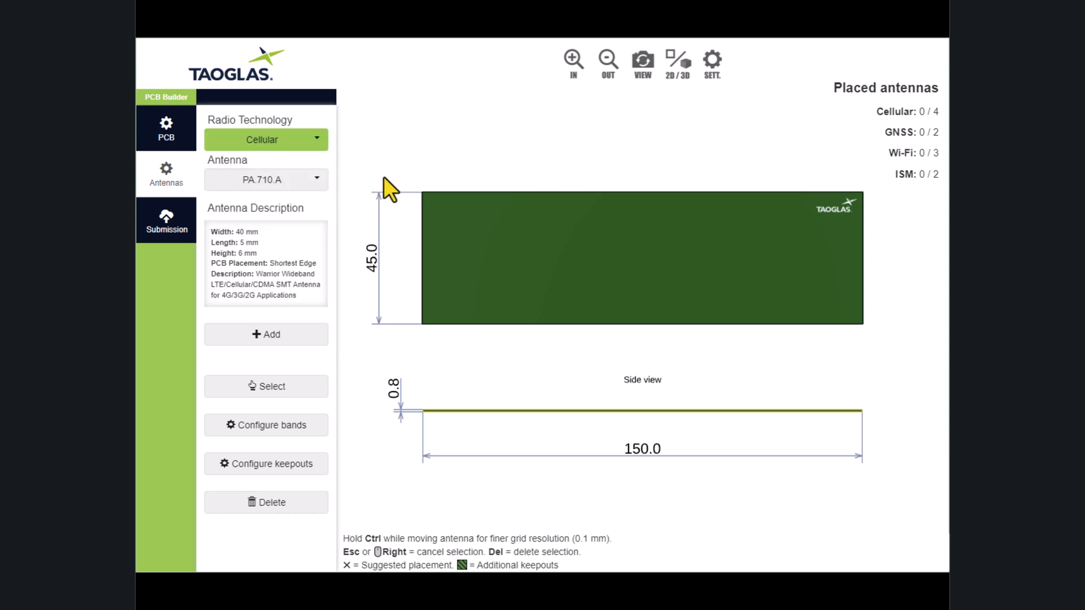
pyautogui.click(321, 181)
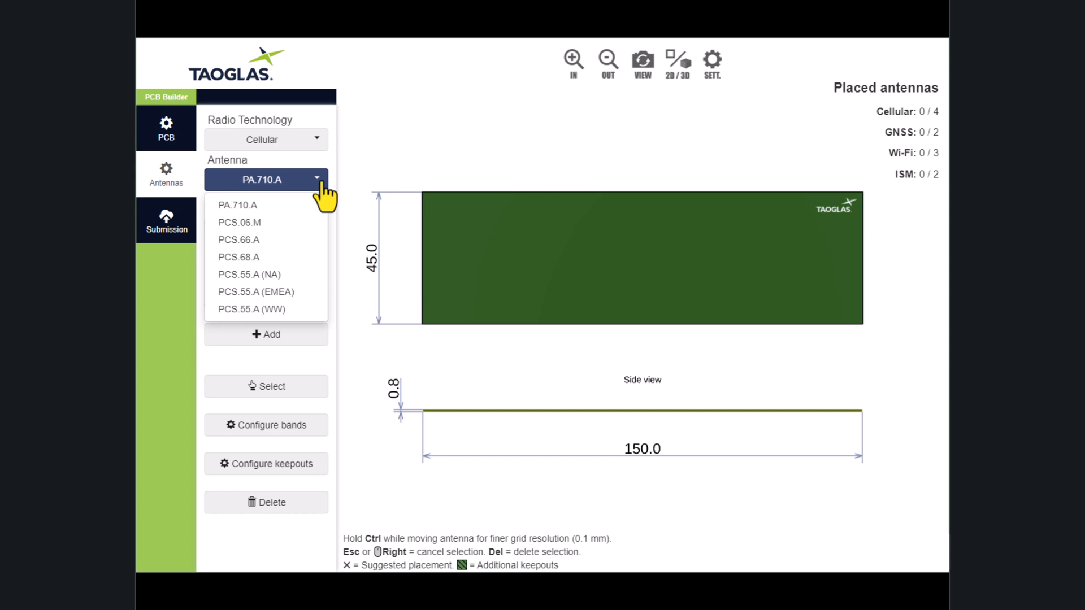
pyautogui.click(310, 220)
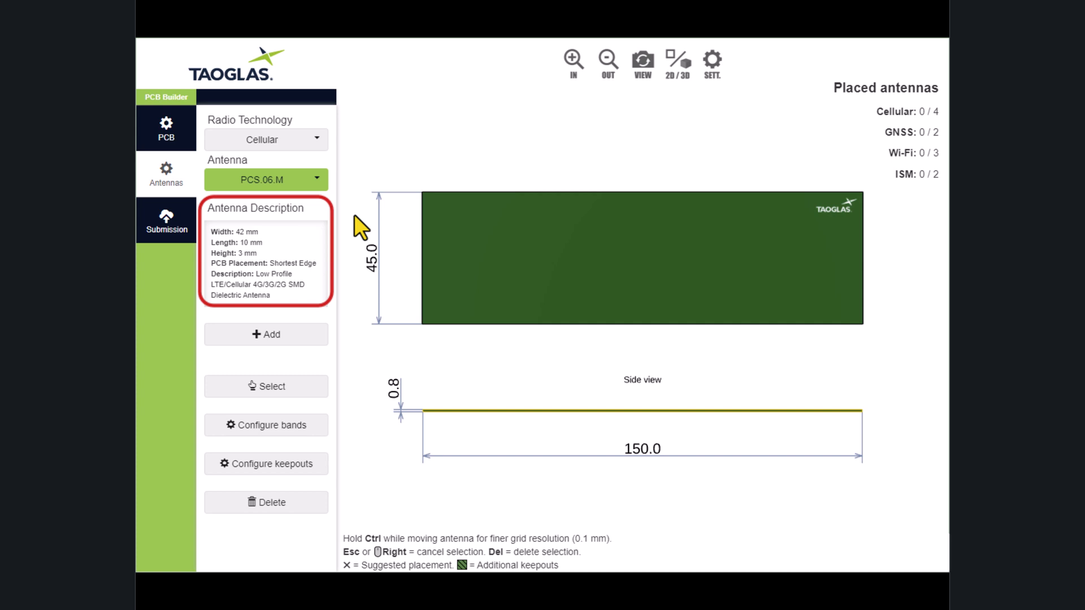
pyautogui.click(317, 338)
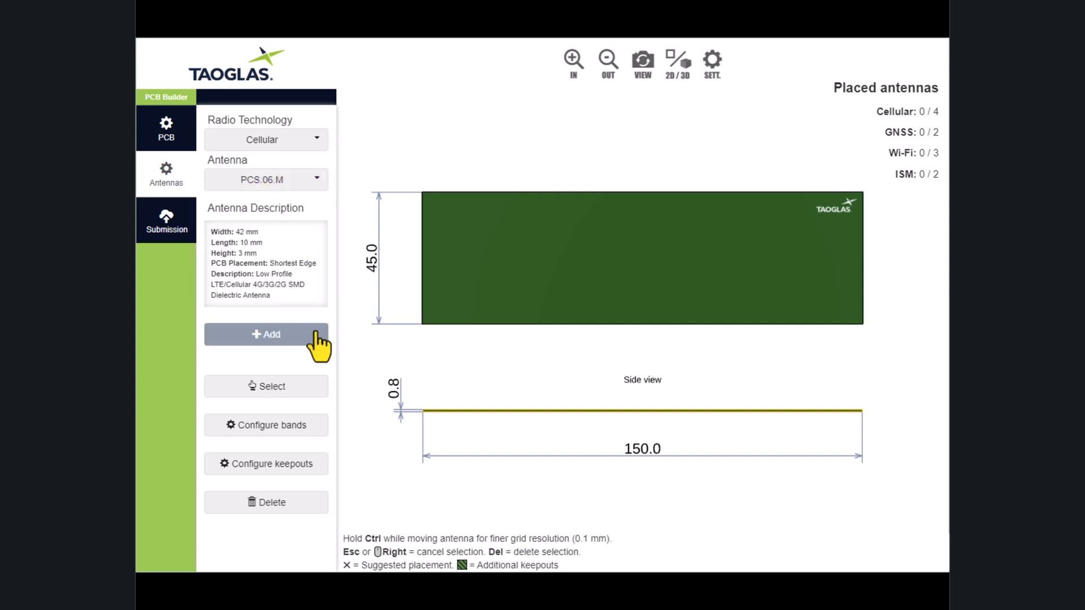
pyautogui.click(424, 260)
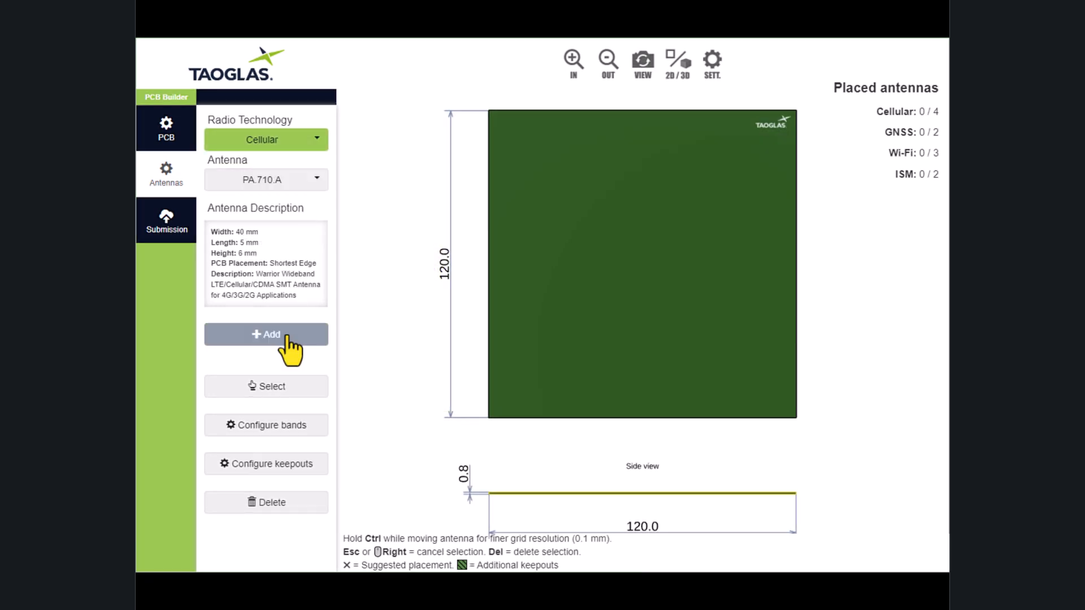
# Place two PA.710.A antennas, one on the upper part of the board's left edge, one on the right edge about 30.5 mm from the bottom.
pyautogui.click(288, 337)
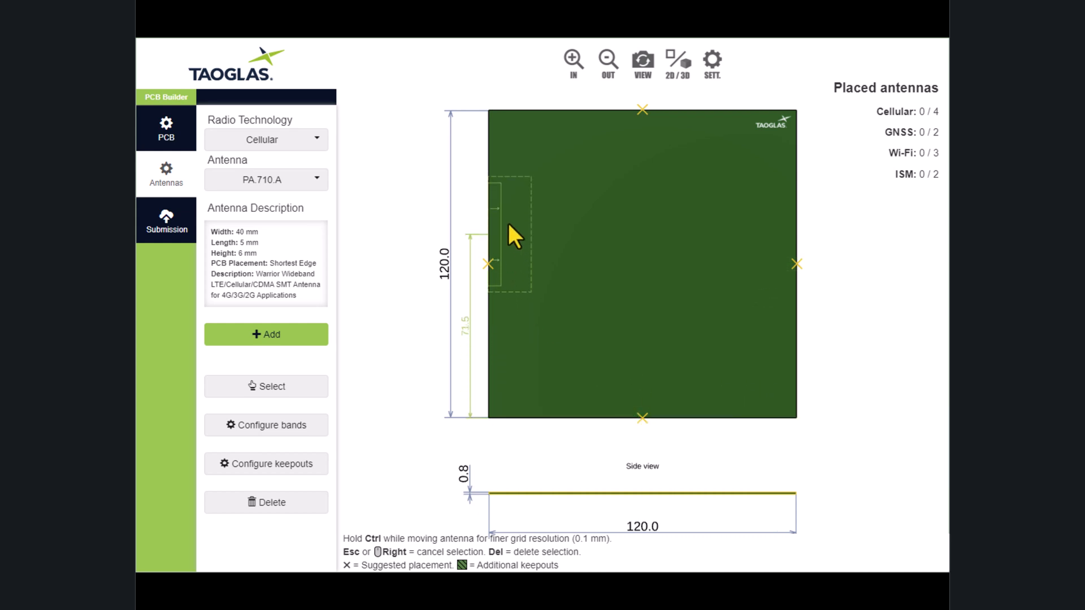
pyautogui.click(506, 189)
pyautogui.click(776, 337)
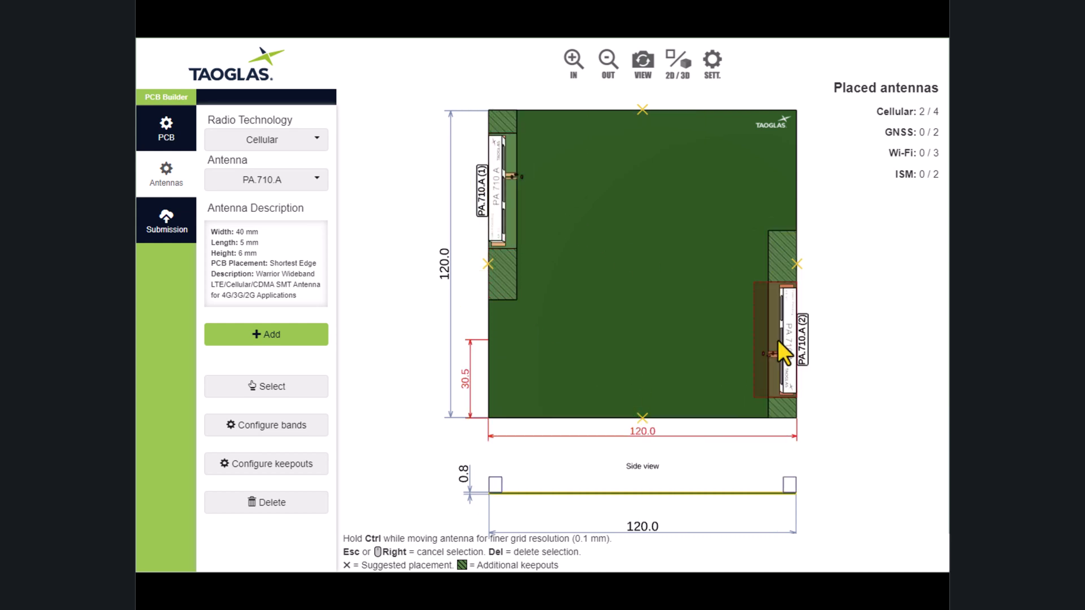
# Place the GNSS antenna SGGP.25.4.A.02 in the board's lower-left area and again near the middle of the top edge.
pyautogui.click(301, 148)
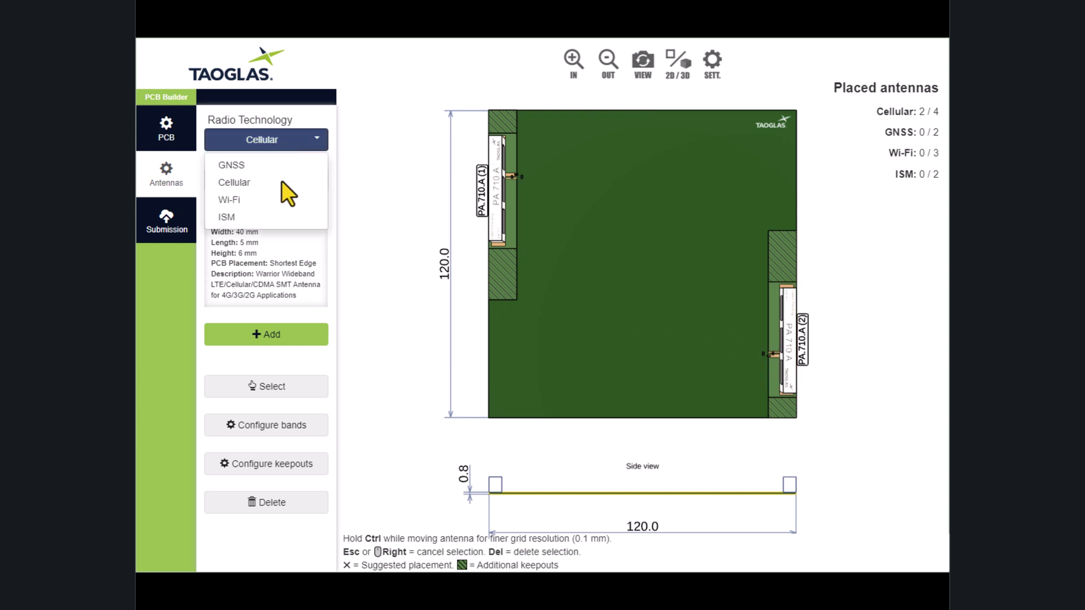
pyautogui.click(271, 169)
pyautogui.click(273, 179)
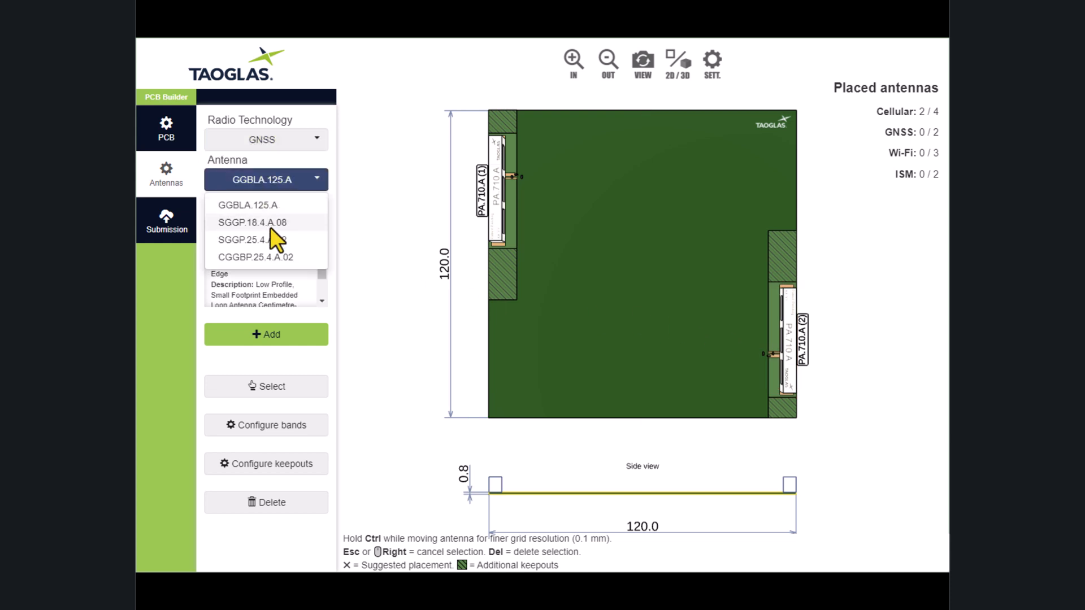
pyautogui.click(269, 242)
pyautogui.click(314, 337)
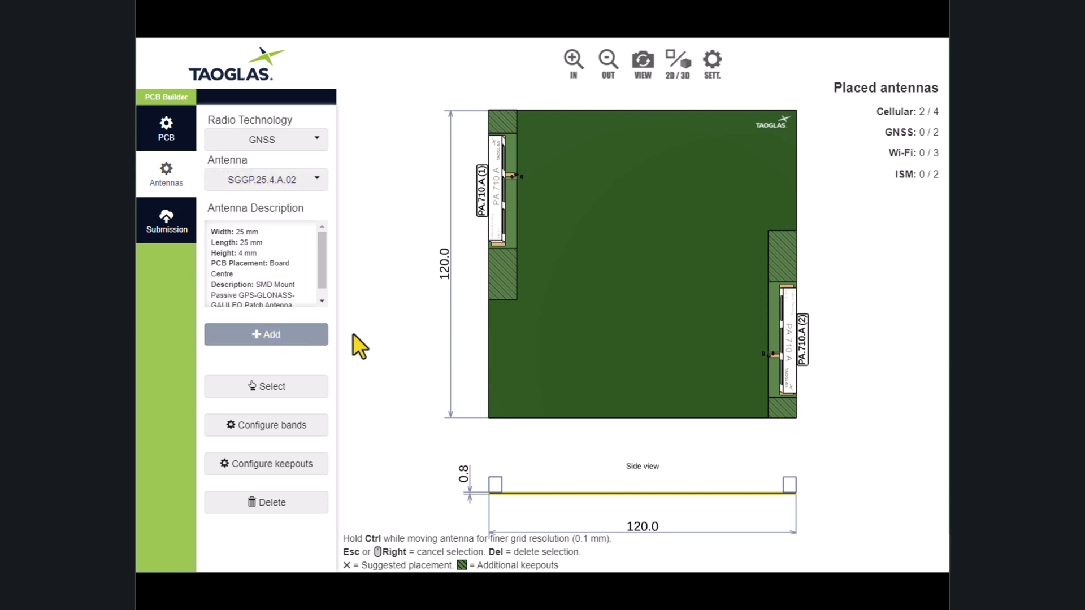
pyautogui.click(544, 364)
pyautogui.click(627, 187)
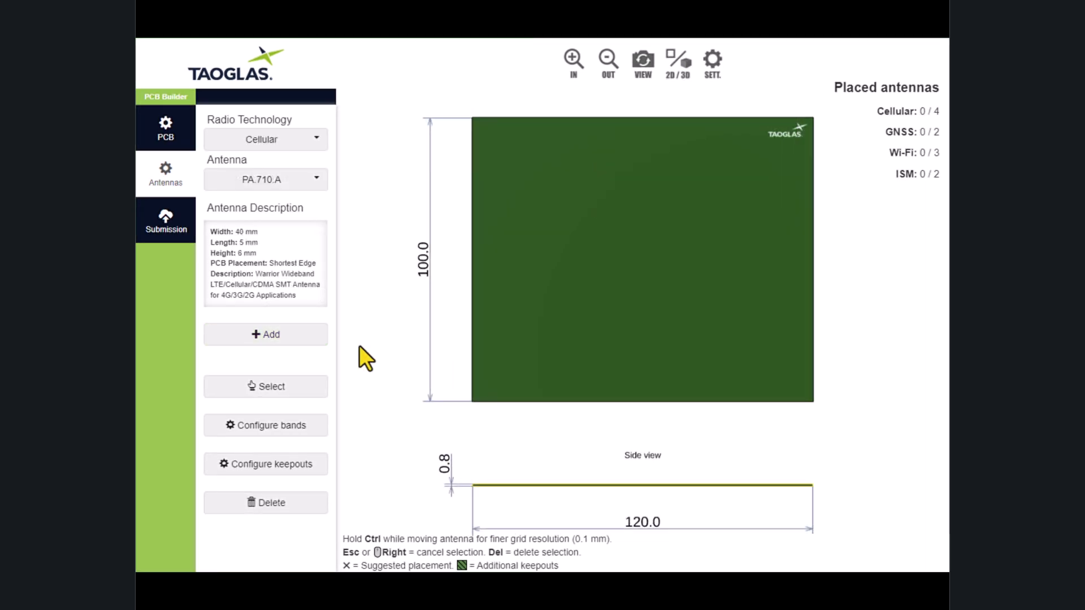
# Place the PA.710.A cellular antenna at the left edge's suggested point and the Wi-Fi antenna WLA.01 at the top edge's suggested point.
pyautogui.click(304, 340)
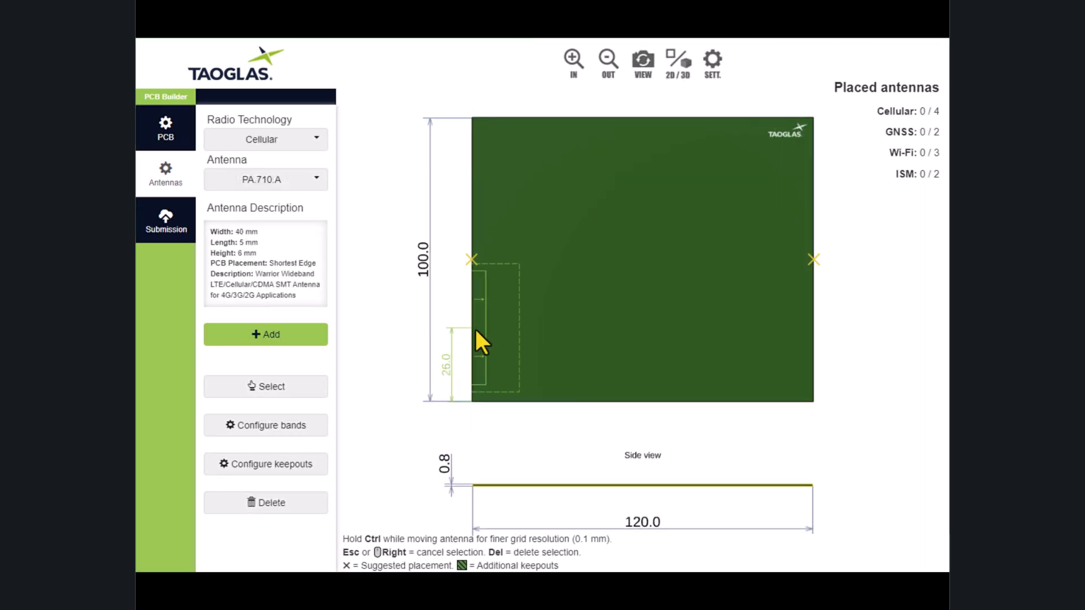
pyautogui.click(474, 260)
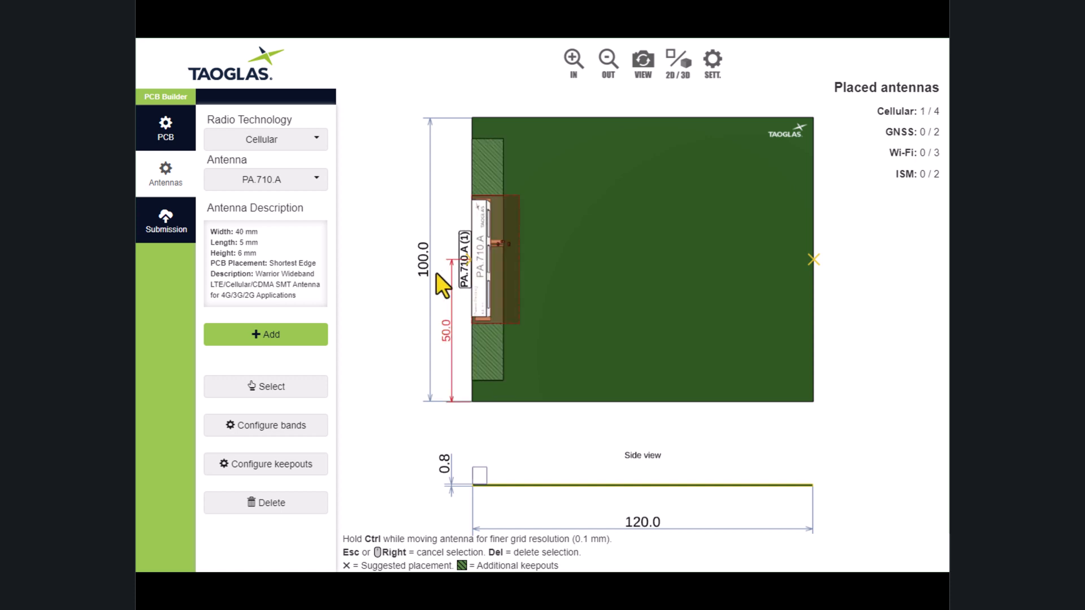
pyautogui.click(296, 146)
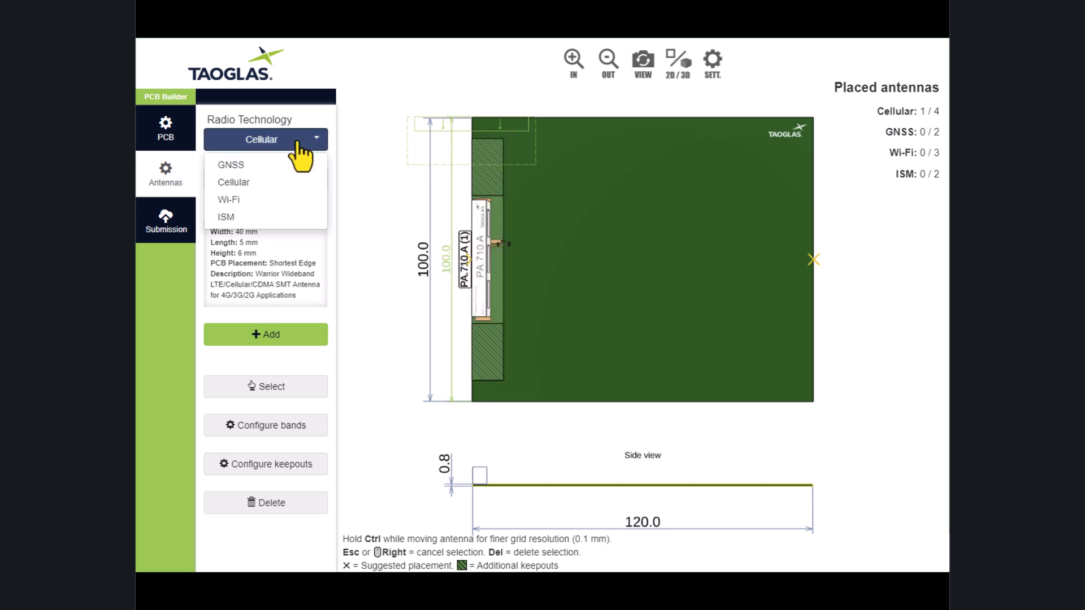
pyautogui.click(277, 199)
pyautogui.click(287, 333)
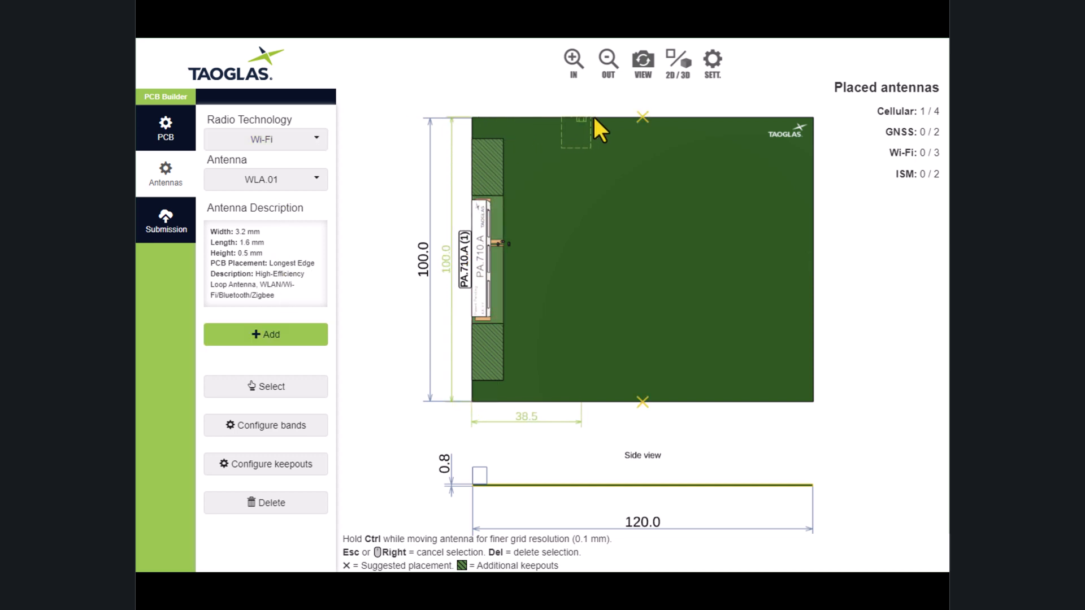
pyautogui.click(637, 122)
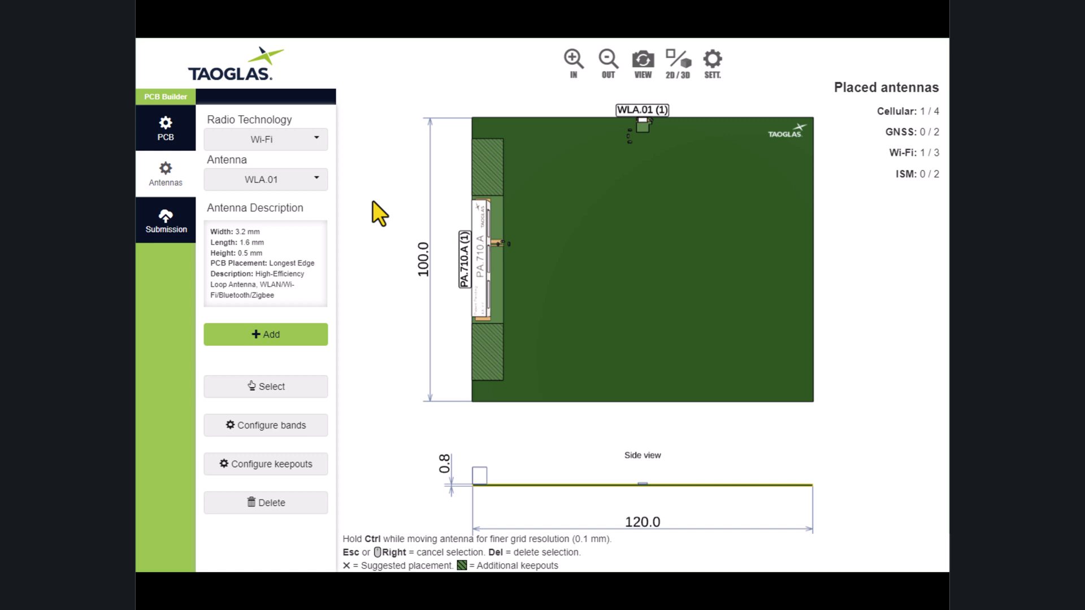
# Add the GNSS antenna SGGP.18.4.A.08 at the suggested point in the board centre and end placement.
pyautogui.click(296, 164)
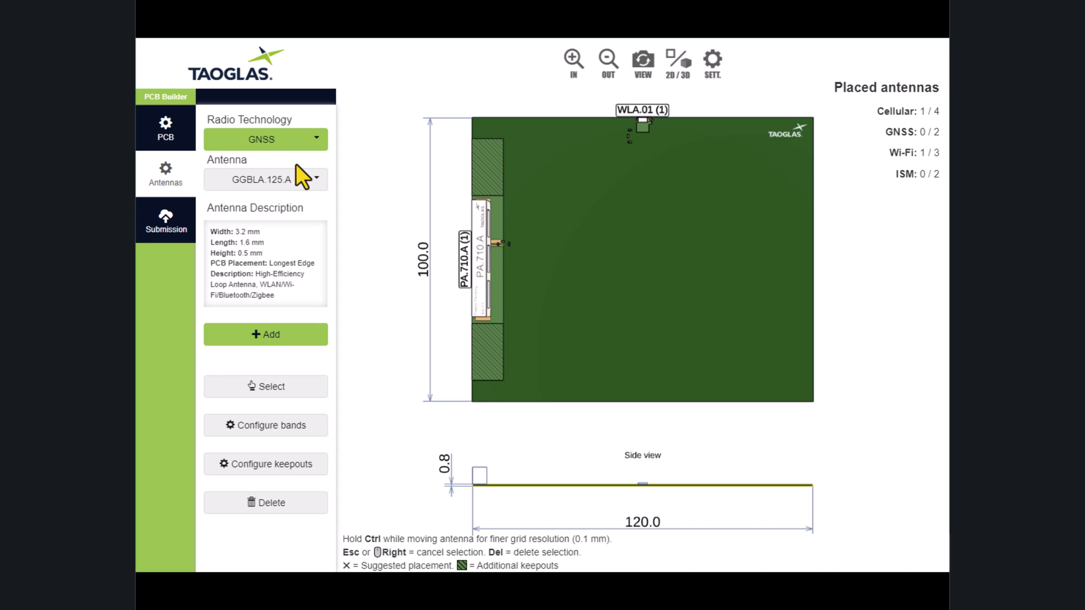
pyautogui.click(296, 178)
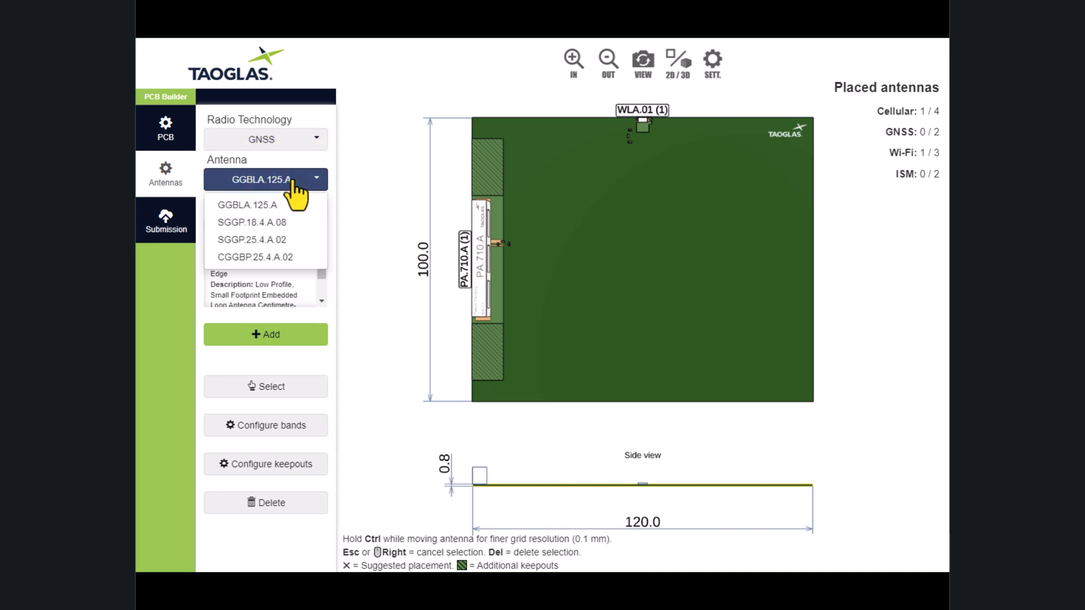
pyautogui.click(274, 222)
pyautogui.click(297, 335)
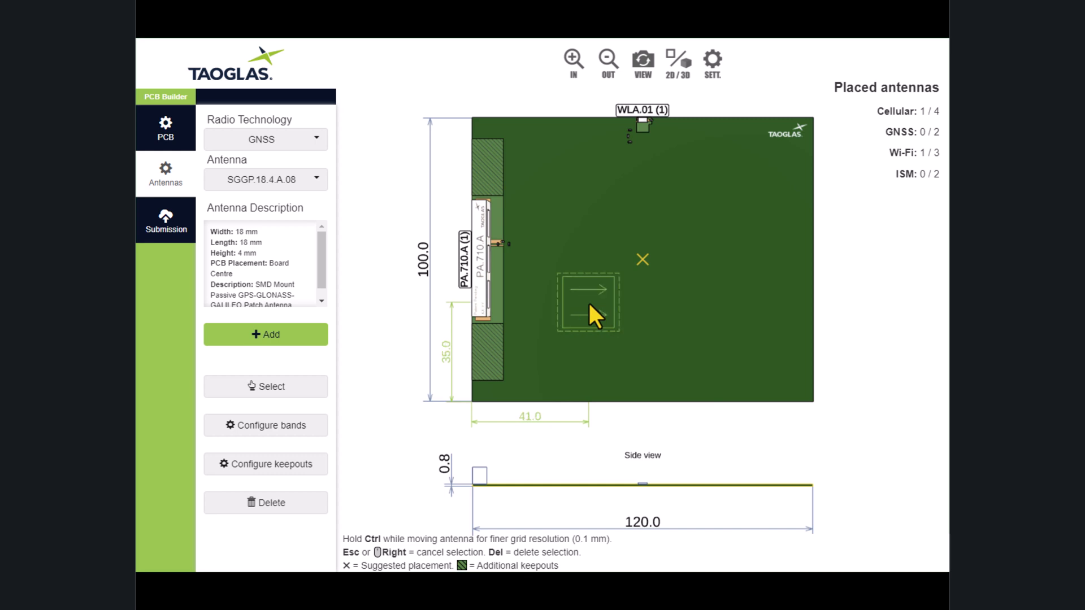
pyautogui.click(639, 262)
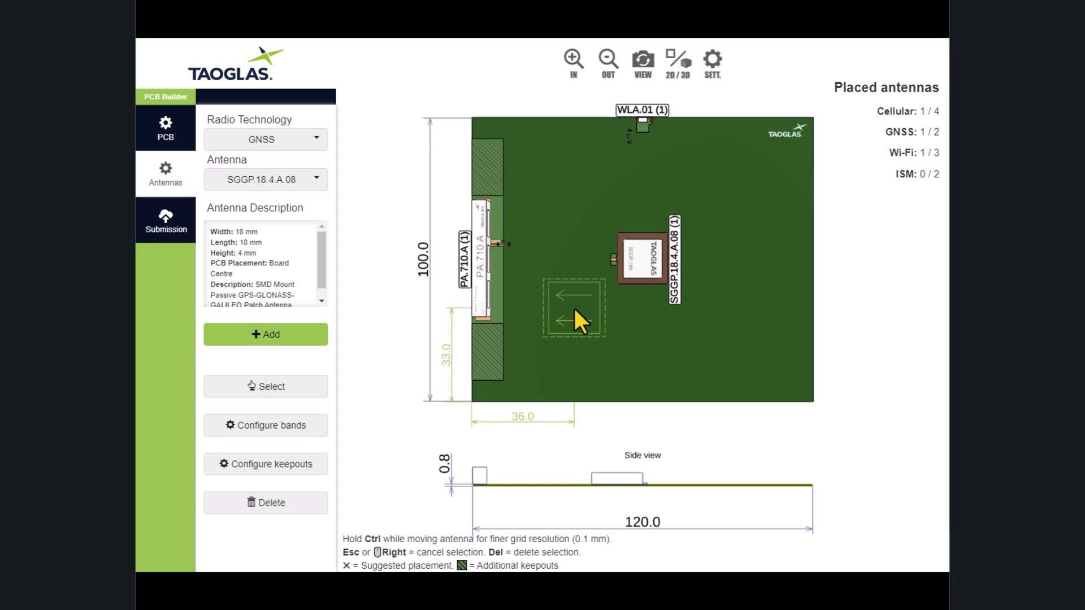
pyautogui.press('Escape')
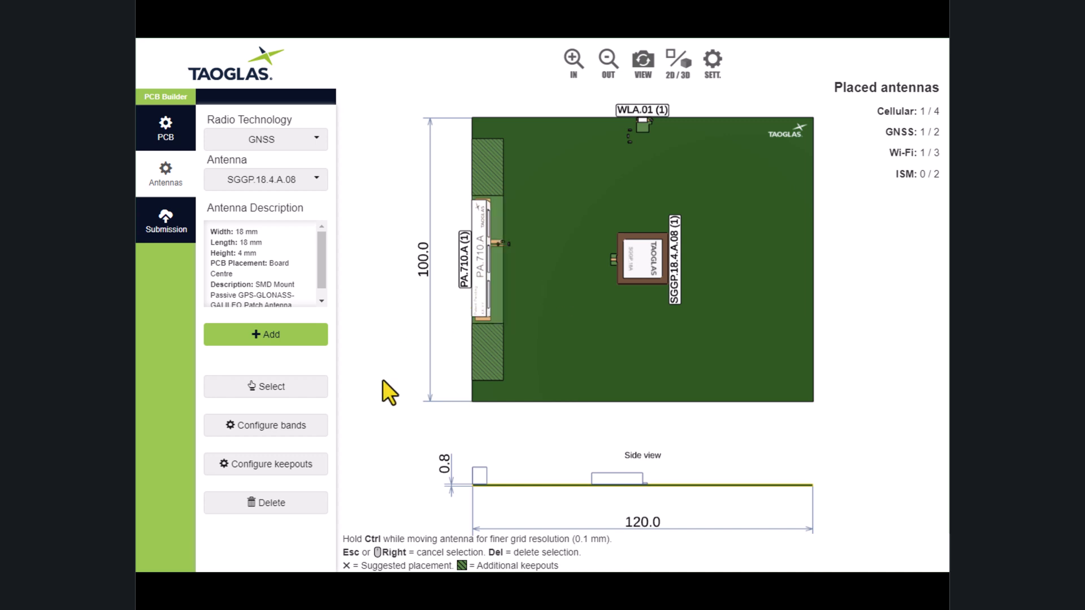
# Delete the SGGP.18.4.A.08 antenna at the board centre.
pyautogui.click(308, 389)
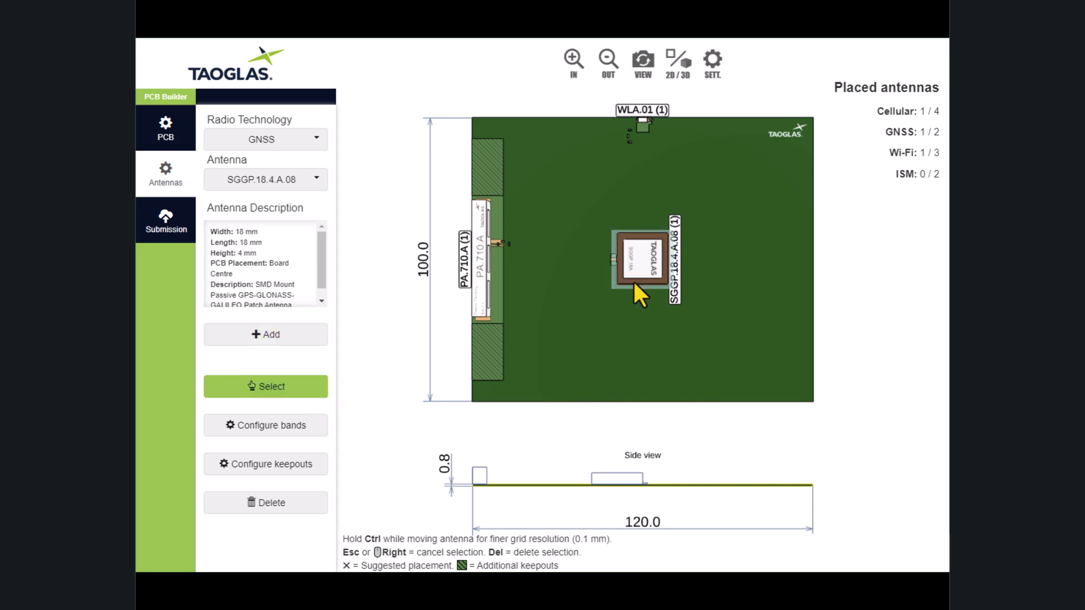
pyautogui.click(303, 510)
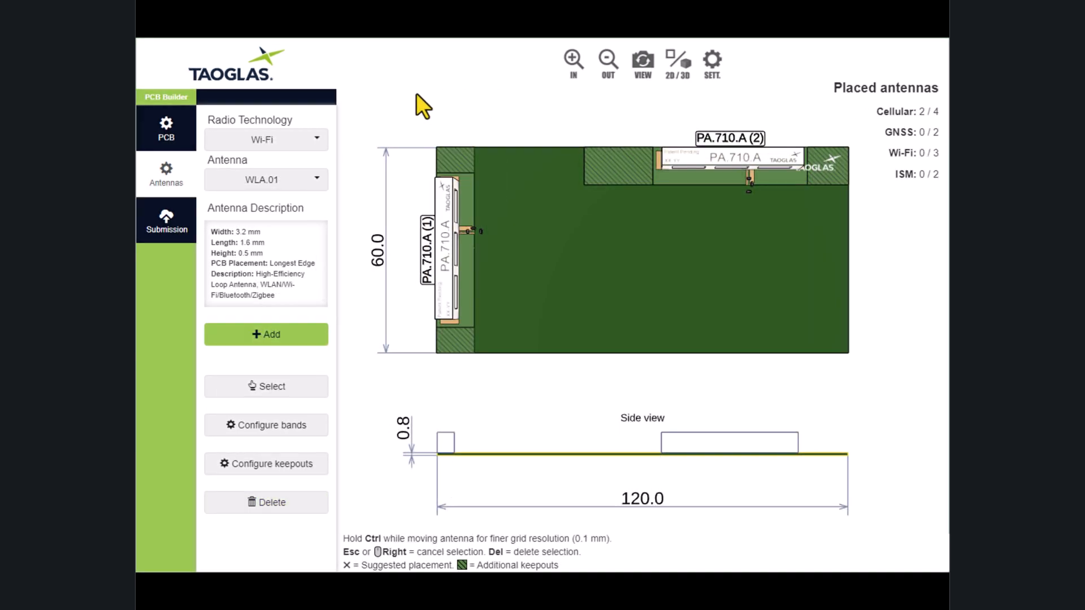
# Place the Wi-Fi antenna WLA.01 at the middle of the board's bottom edge and end placement.
pyautogui.click(308, 336)
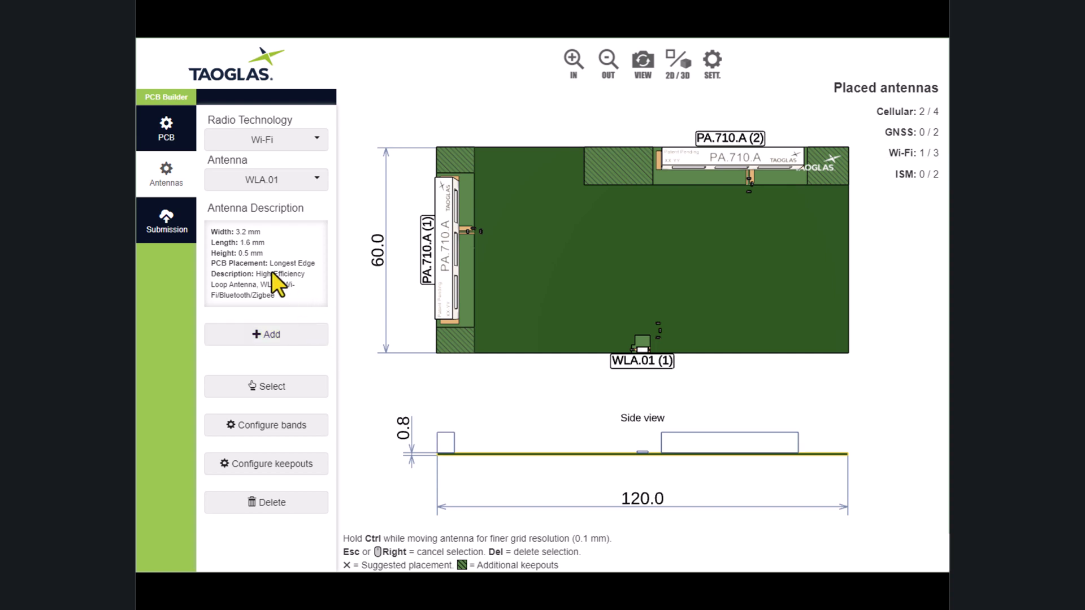
# Submit the antenna design together with the filled-in contact and project form.
pyautogui.click(166, 223)
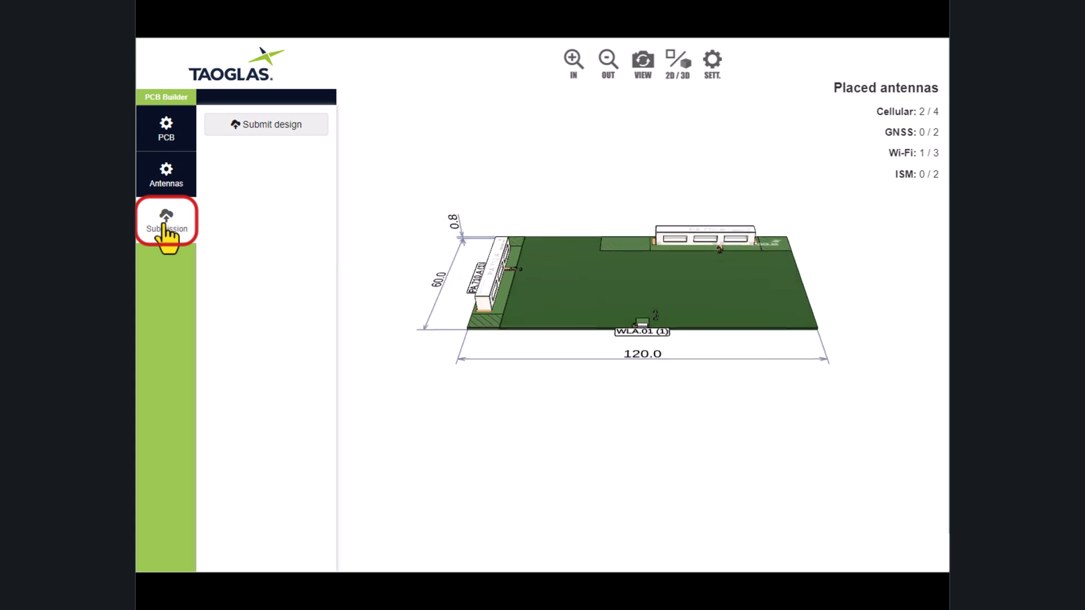
pyautogui.click(300, 130)
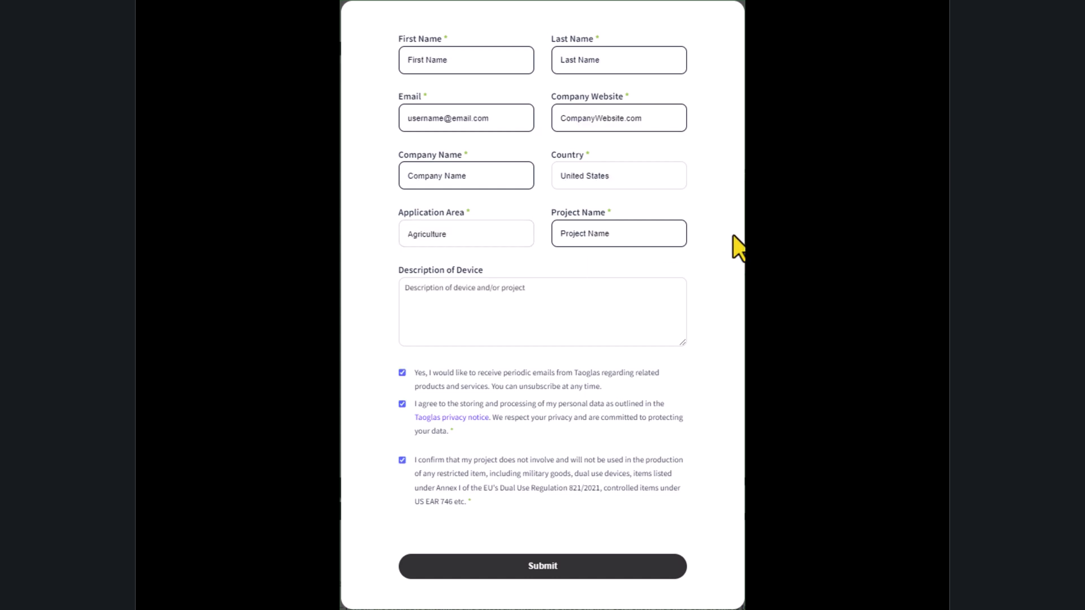
pyautogui.click(615, 567)
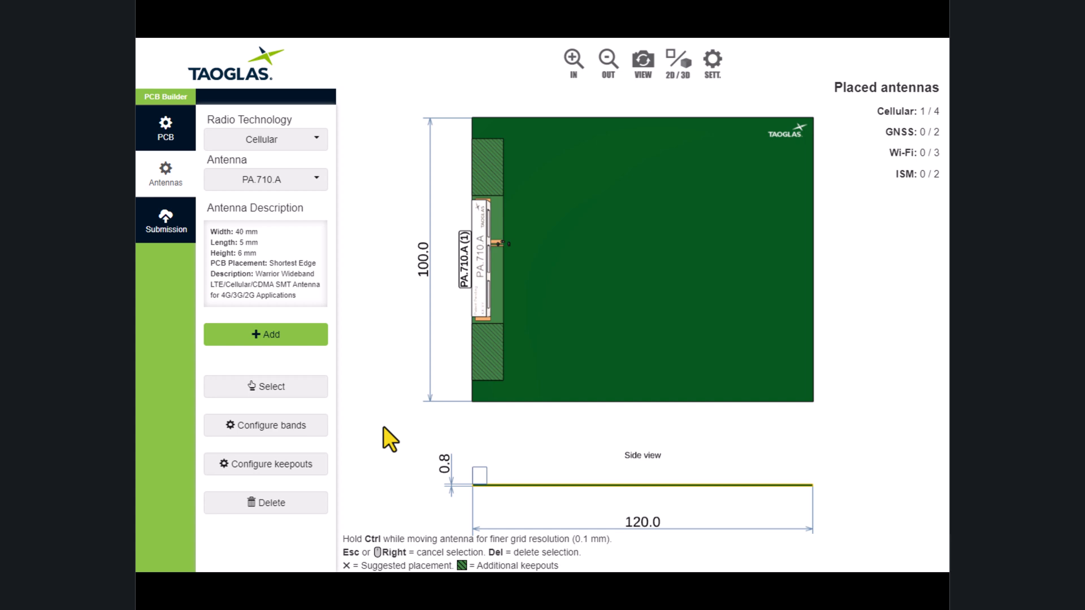
# Remove the left keepout of the PA.710.A antenna, set its right keepout to 30 mm, save and clear the selection.
pyautogui.click(314, 389)
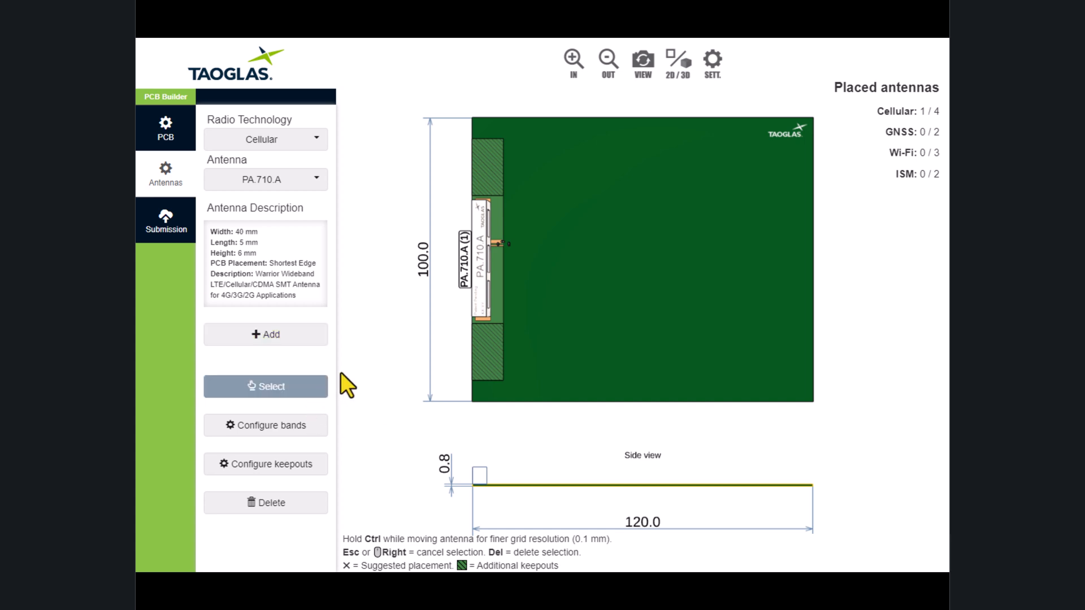
pyautogui.click(491, 279)
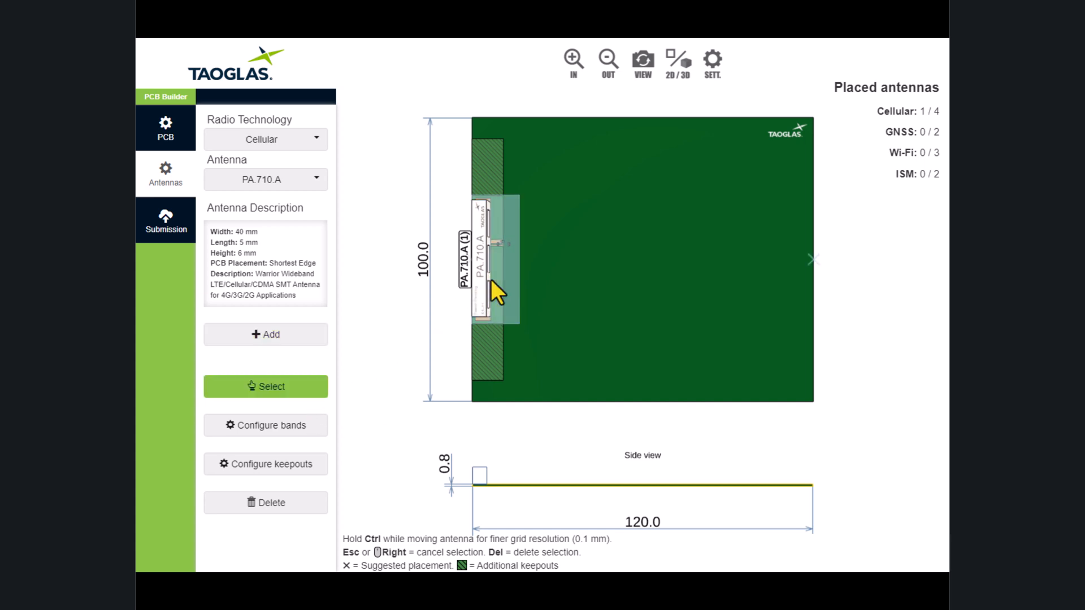
pyautogui.click(287, 482)
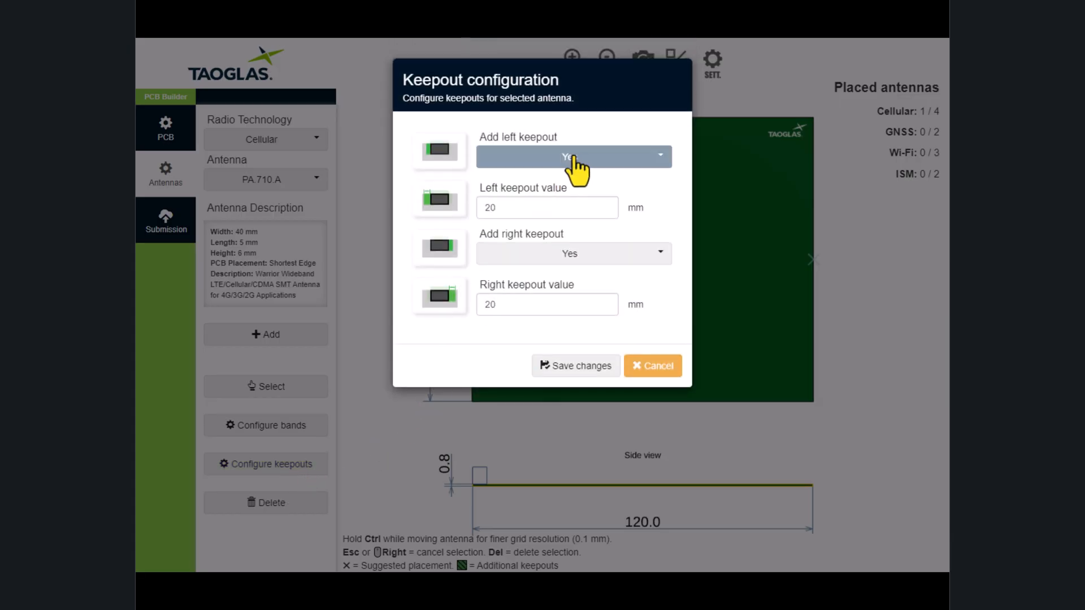
pyautogui.click(596, 160)
pyautogui.click(591, 201)
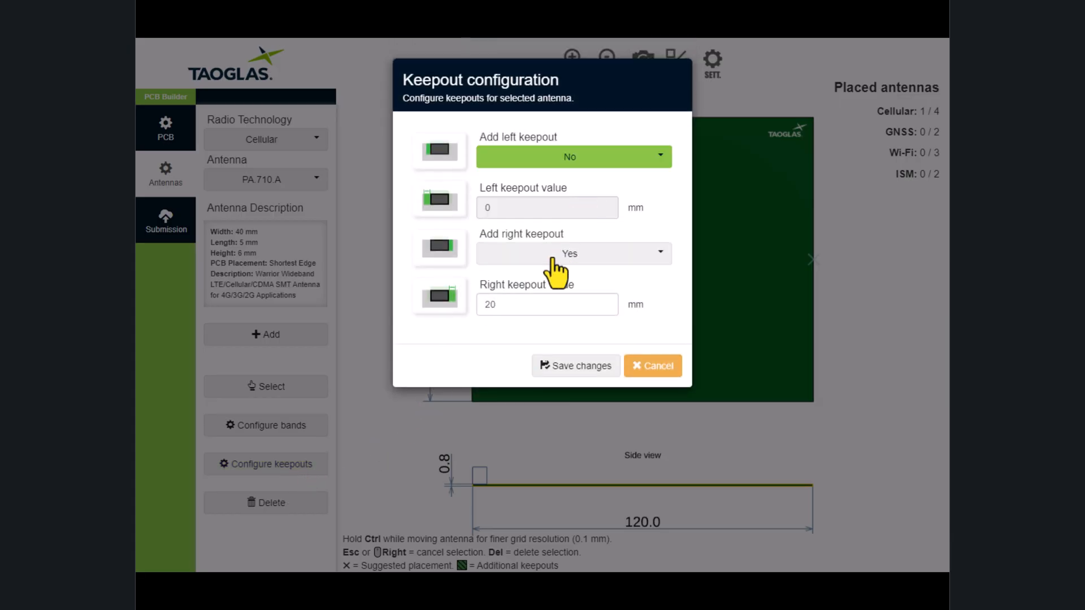
pyautogui.moveTo(509, 308); pyautogui.dragTo(490, 305)
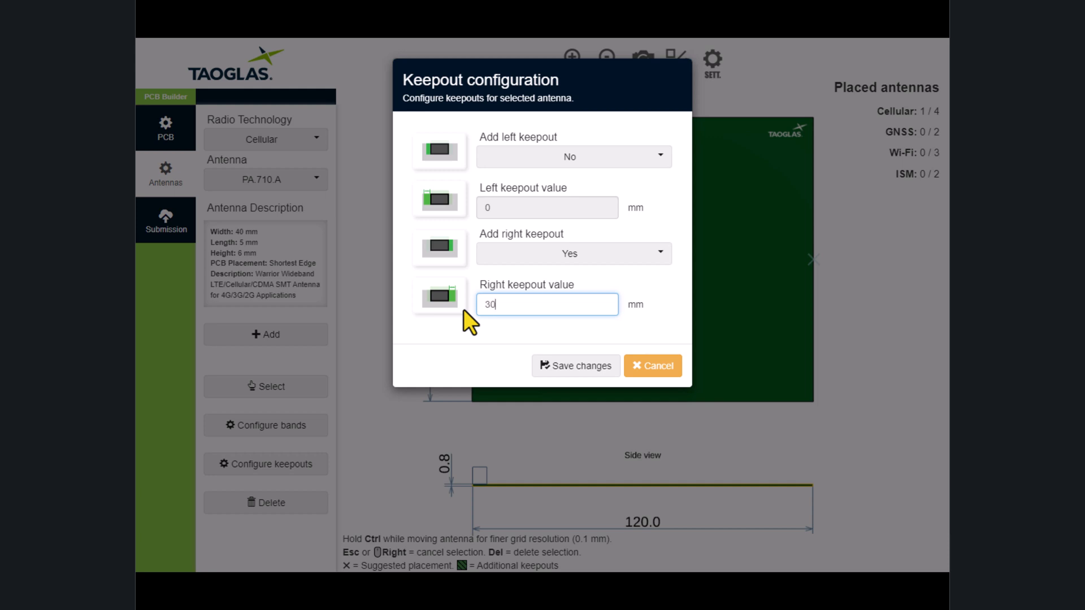
pyautogui.click(568, 366)
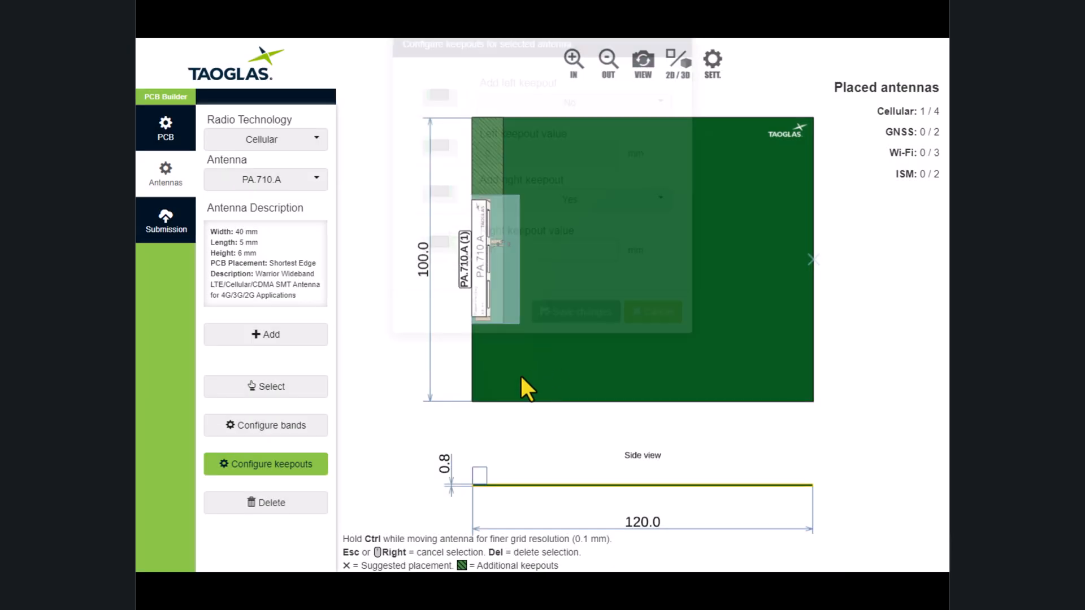
pyautogui.rightClick(388, 432)
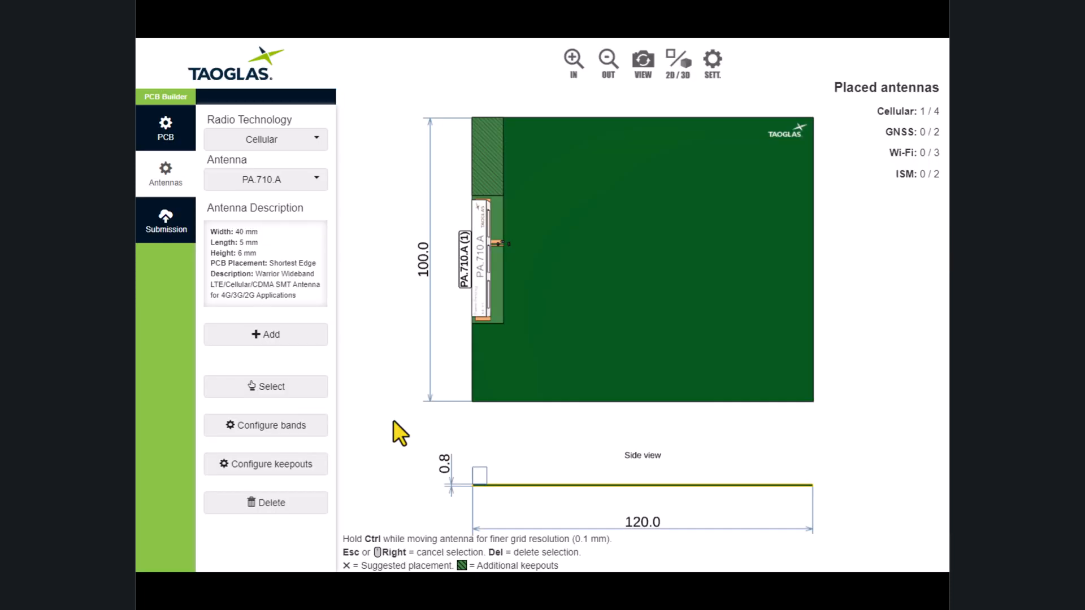
# Open the band configuration of the PA.710.A antenna and set the start frequency to 500 MHz.
pyautogui.click(305, 390)
pyautogui.click(494, 288)
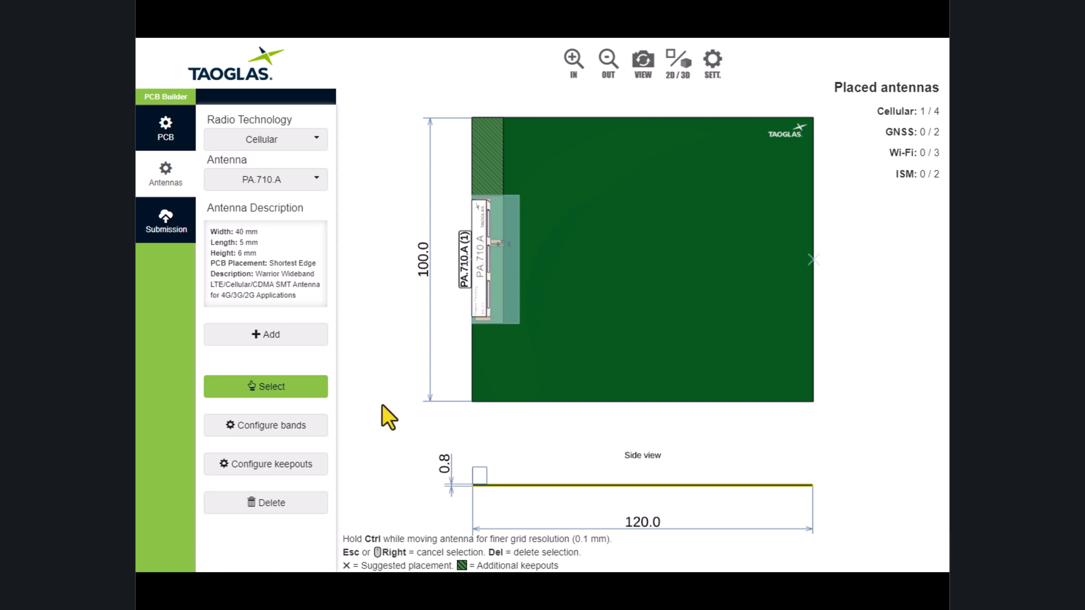
pyautogui.click(318, 430)
pyautogui.click(334, 205)
pyautogui.write('500')
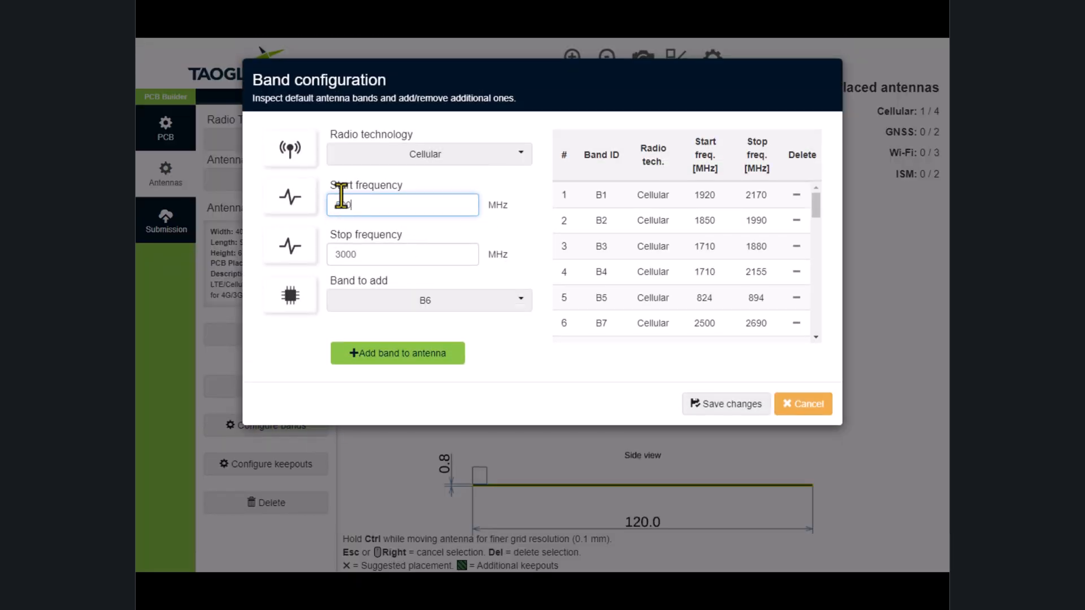
# Add cellular band B6 to the antenna's band list and save the changes.
pyautogui.click(467, 306)
pyautogui.scroll(-2, 484, 338)
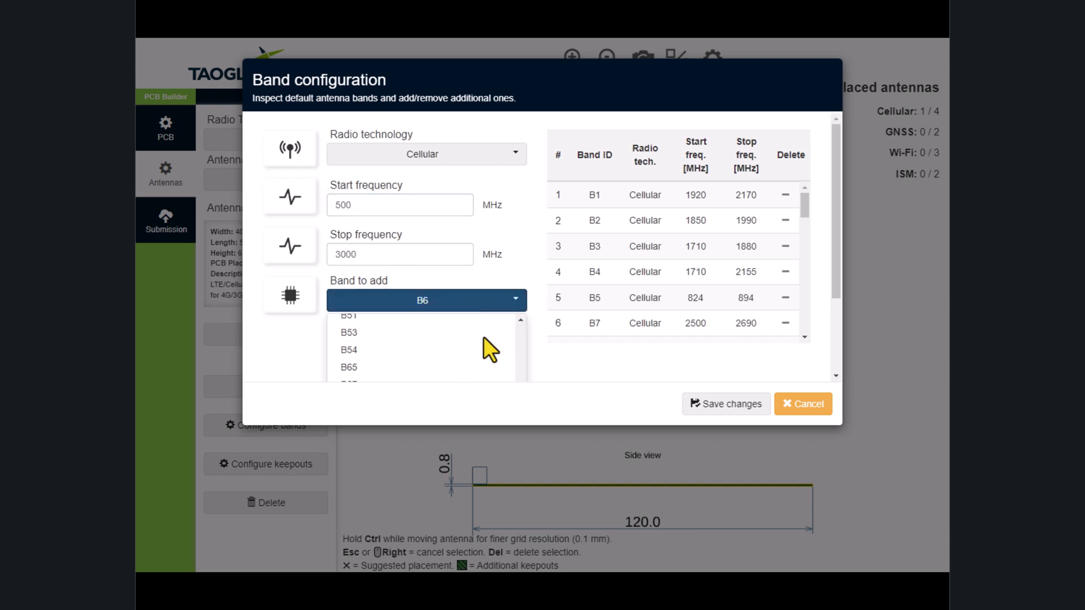
pyautogui.scroll(1, 483, 336)
pyautogui.click(447, 326)
pyautogui.click(447, 356)
pyautogui.scroll(-1, 817, 215)
pyautogui.moveTo(816, 216); pyautogui.dragTo(812, 344)
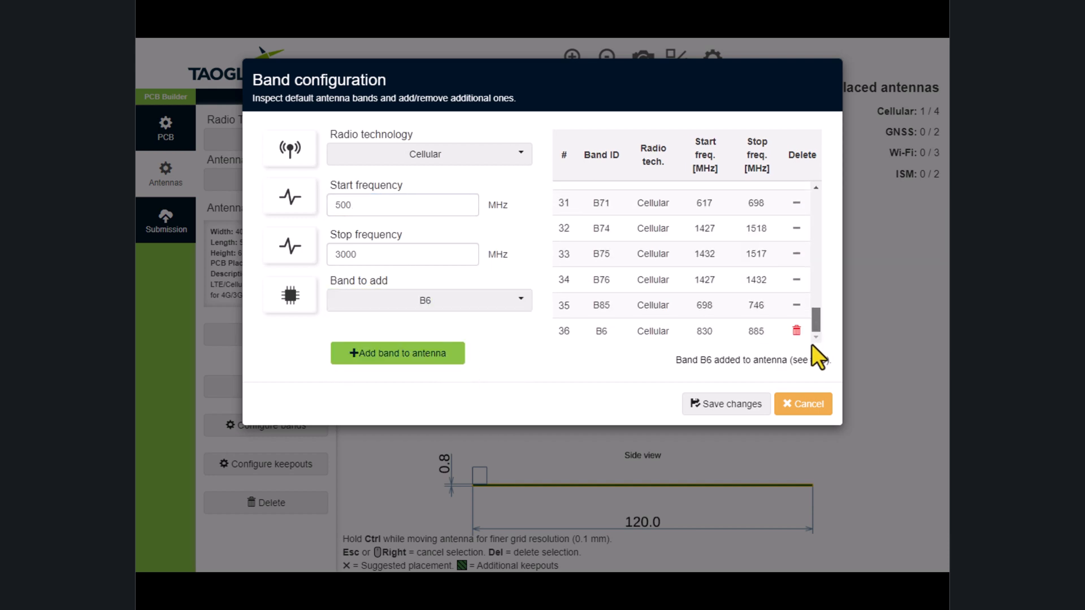
pyautogui.click(715, 405)
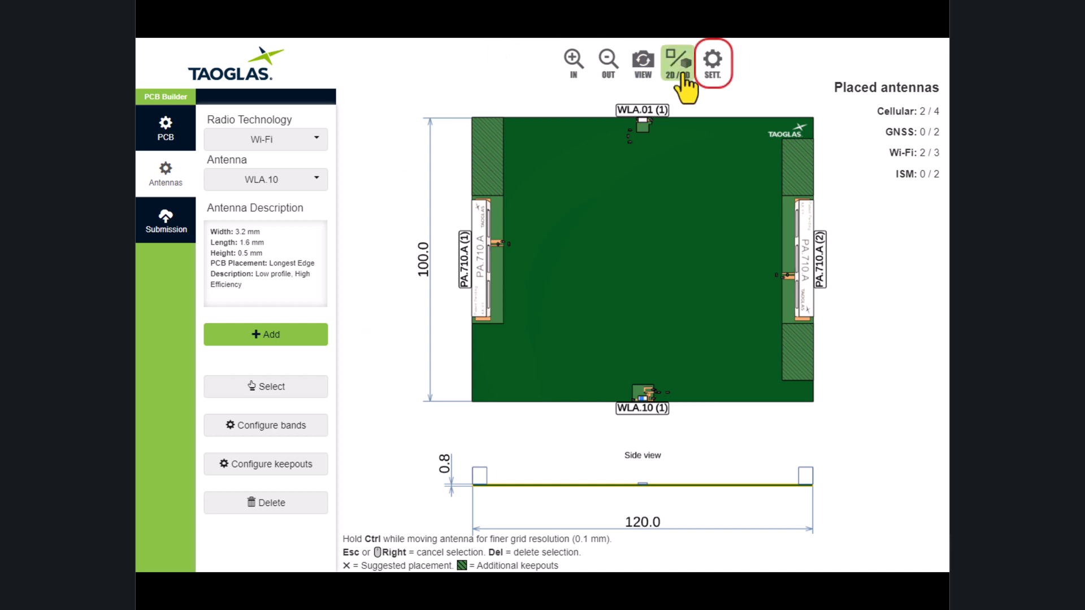
# Increase the antenna label font size and save the app settings.
pyautogui.click(713, 62)
pyautogui.moveTo(544, 173); pyautogui.dragTo(573, 171)
pyautogui.click(572, 245)
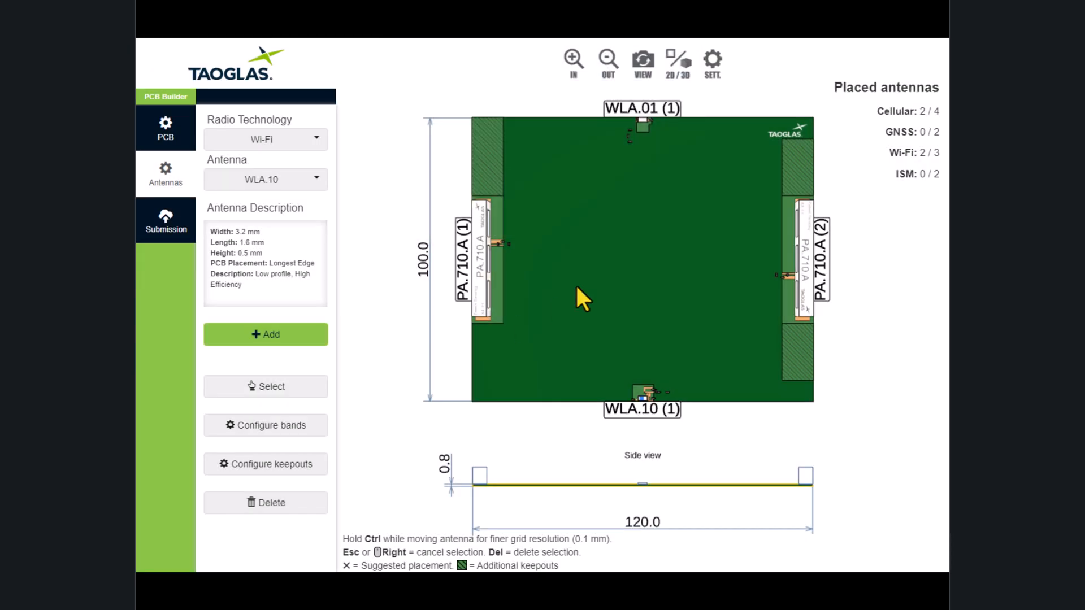
# Set the antenna label font size to 1.8 mm and save the app settings.
pyautogui.click(712, 62)
pyautogui.moveTo(574, 171); pyautogui.dragTo(510, 171)
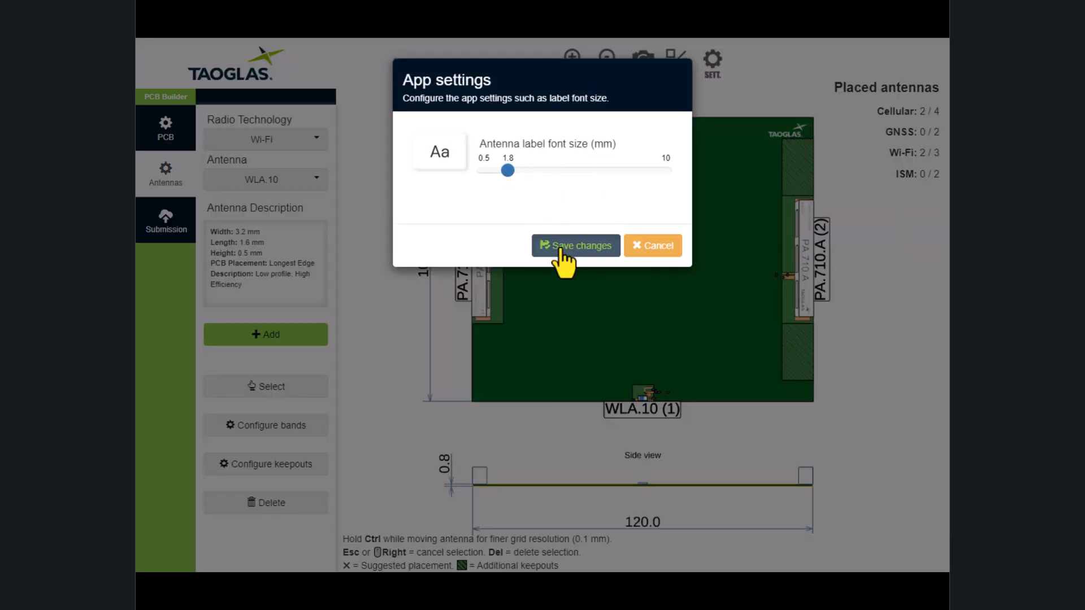
pyautogui.click(557, 245)
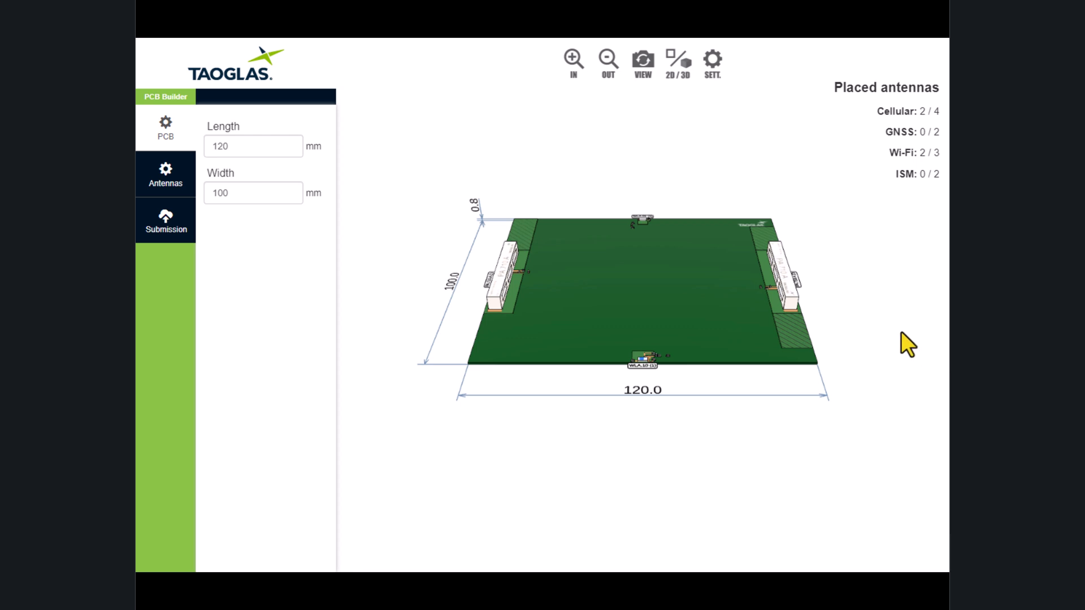
# Examine the board and its placed antennas in tilted and 3D views, and return to the flat 2D view.
pyautogui.moveTo(867, 300)
pyautogui.mouseDown()
pyautogui.moveTo(867, 322)
pyautogui.moveTo(853, 150)
pyautogui.moveTo(847, 223)
pyautogui.moveTo(814, 300)
pyautogui.moveTo(700, 231)
pyautogui.moveTo(707, 144)
pyautogui.moveTo(727, 236)
pyautogui.moveTo(870, 262)
pyautogui.moveTo(866, 316)
pyautogui.mouseUp()
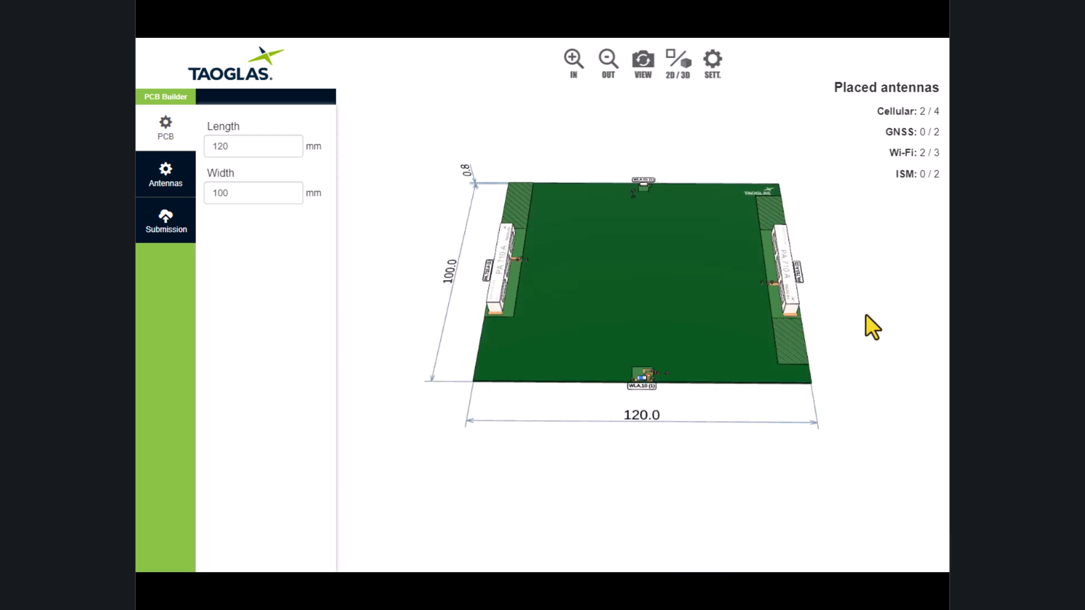
pyautogui.click(153, 179)
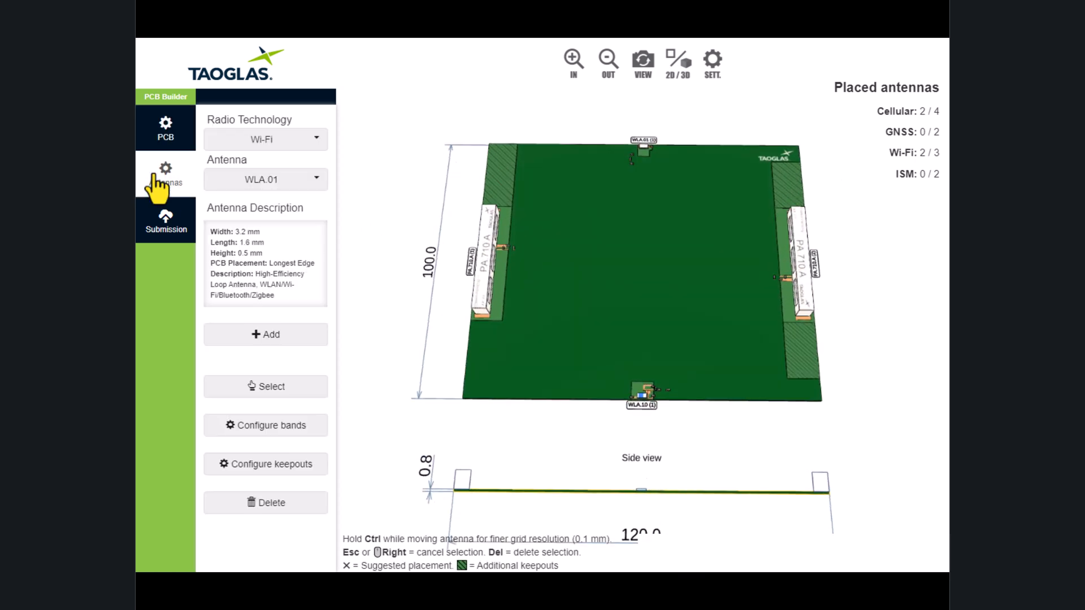
pyautogui.moveTo(882, 325)
pyautogui.mouseDown()
pyautogui.moveTo(856, 325)
pyautogui.moveTo(785, 367)
pyautogui.moveTo(919, 402)
pyautogui.moveTo(835, 321)
pyautogui.moveTo(856, 364)
pyautogui.moveTo(896, 338)
pyautogui.moveTo(890, 327)
pyautogui.mouseUp()
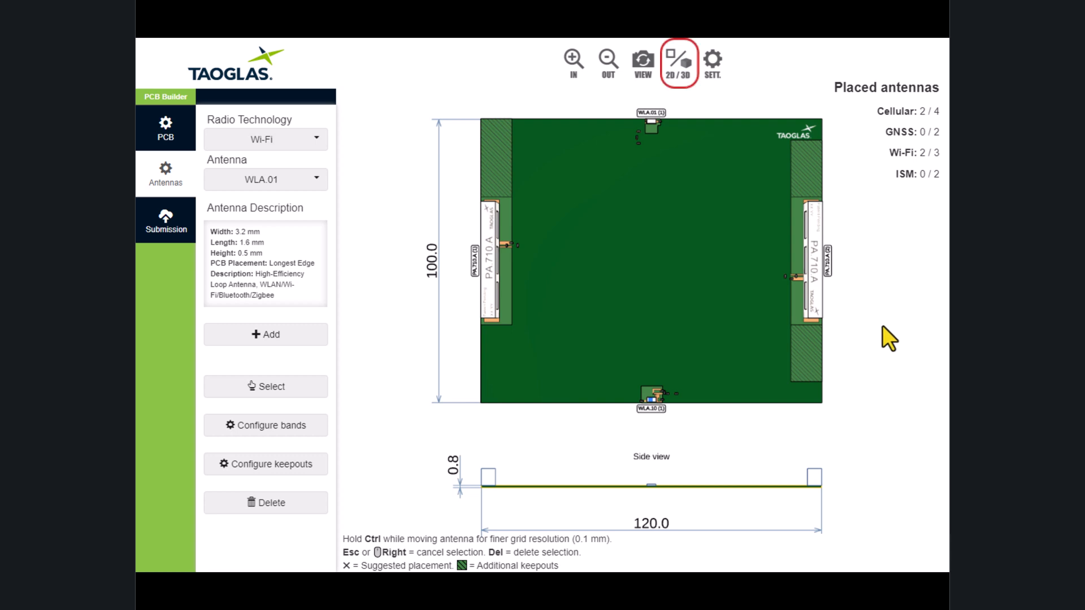
pyautogui.click(677, 63)
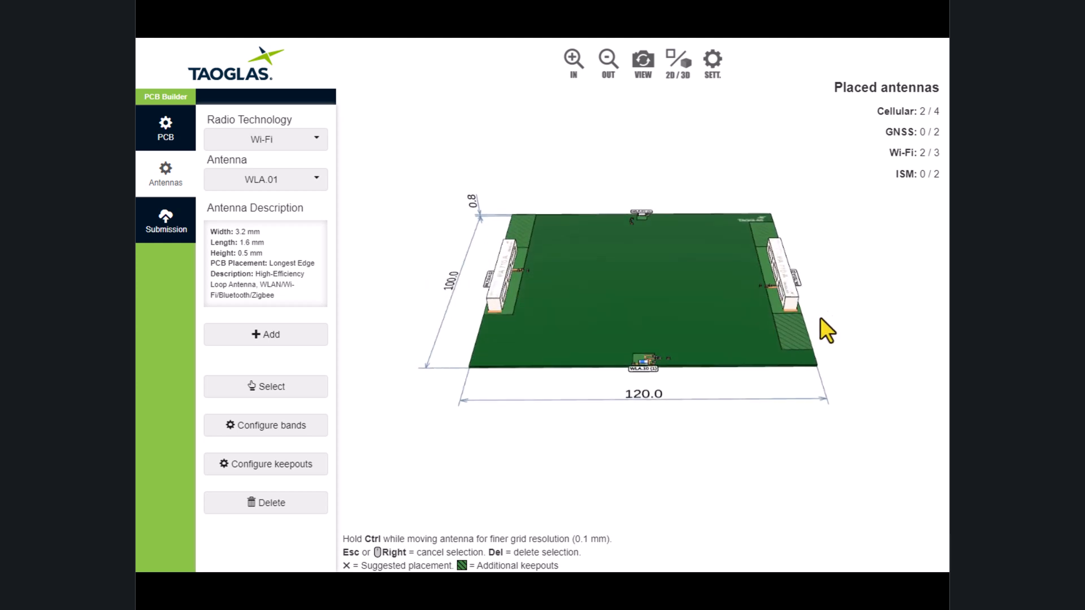
pyautogui.click(687, 80)
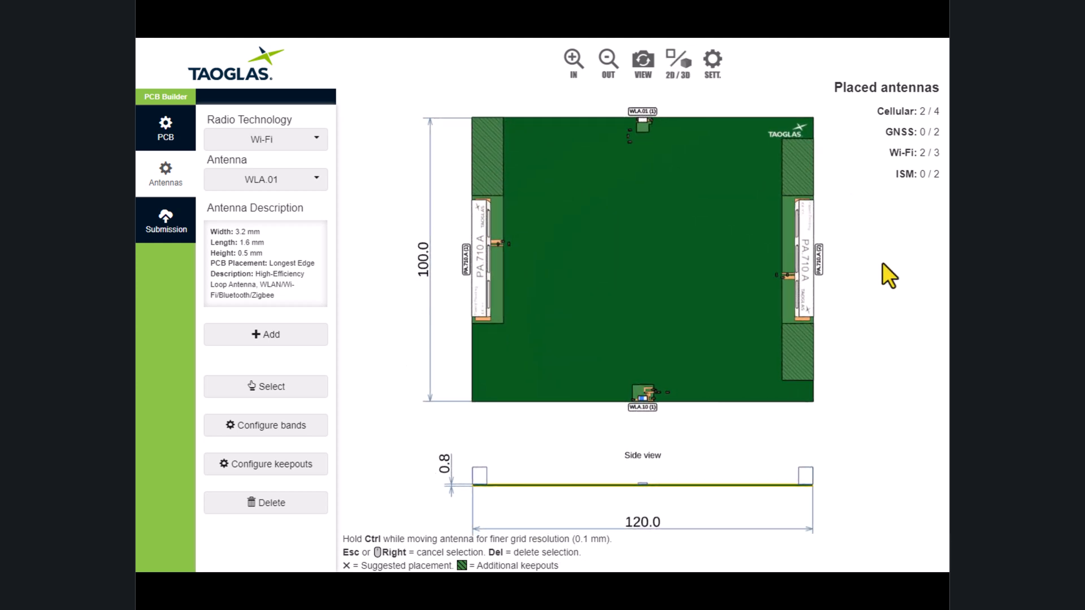